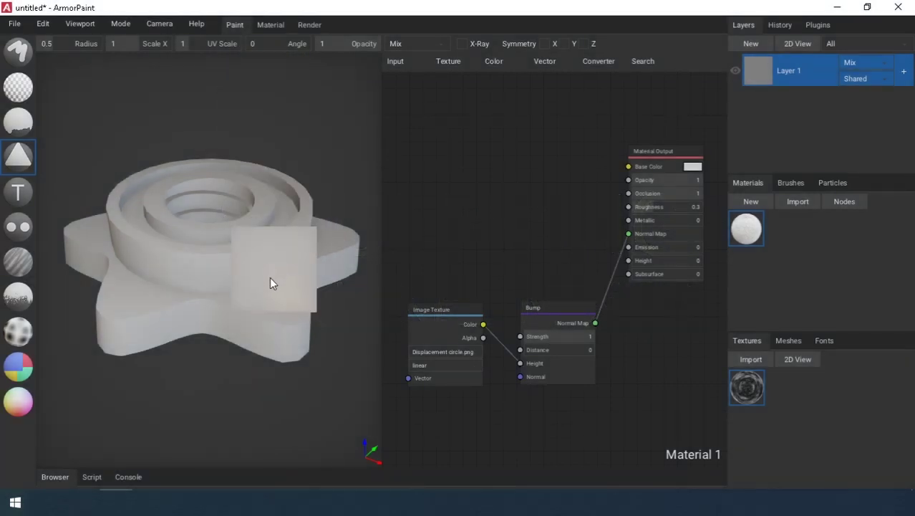
Step: Set the decal radius to 1.19 and stamp the circular bump decal onto the front of the nut
drag(72, 48, 76, 48)
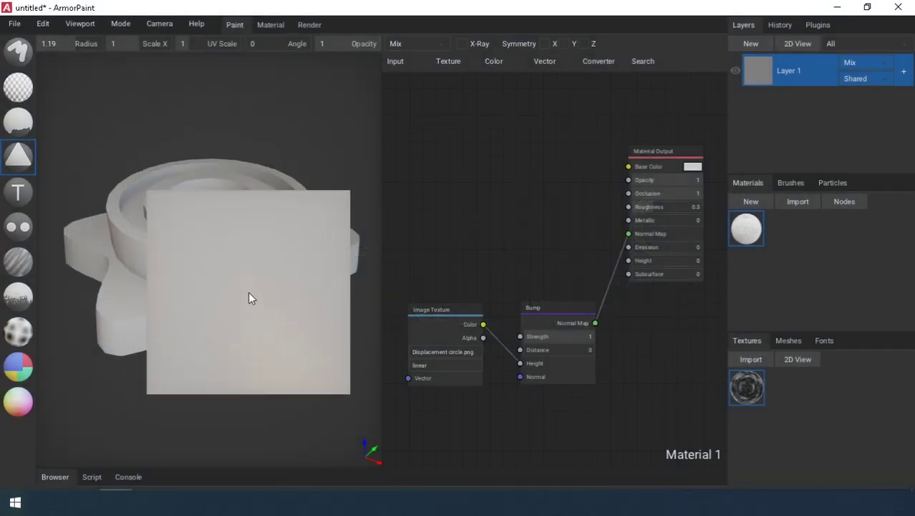
click(248, 292)
mouse_move(268, 432)
right_down()
mouse_move(283, 398)
mouse_move(297, 438)
mouse_move(263, 476)
mouse_move(265, 414)
right_up()
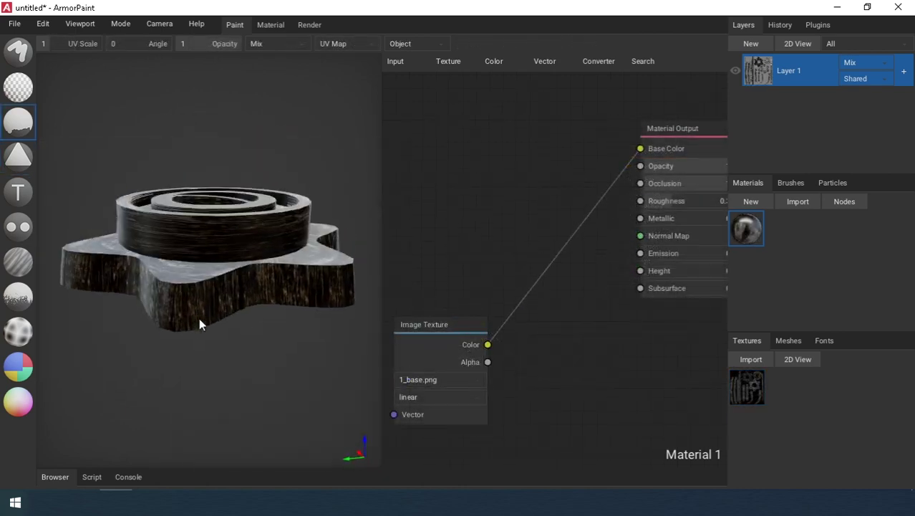
Step: Examine the textured nut with its base color map, the generated normal map, and the ornament details on the sword and its maps
right_drag(199, 317, 194, 348)
click(745, 76)
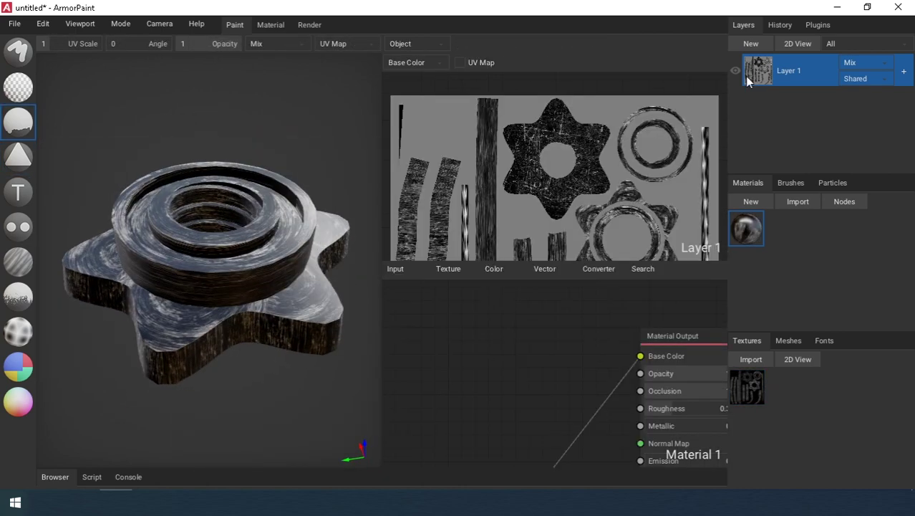
scroll(569, 167, up, 3)
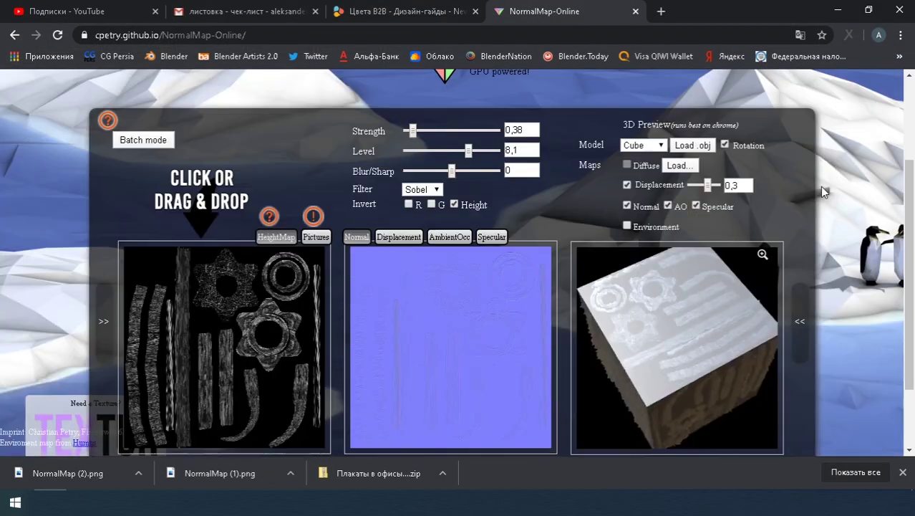
scroll(820, 186, down, 2)
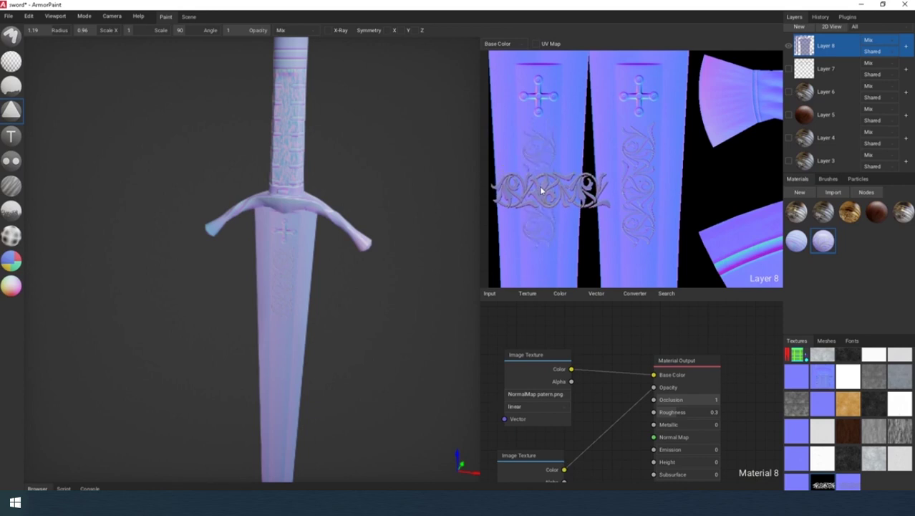
scroll(351, 326, up, 5)
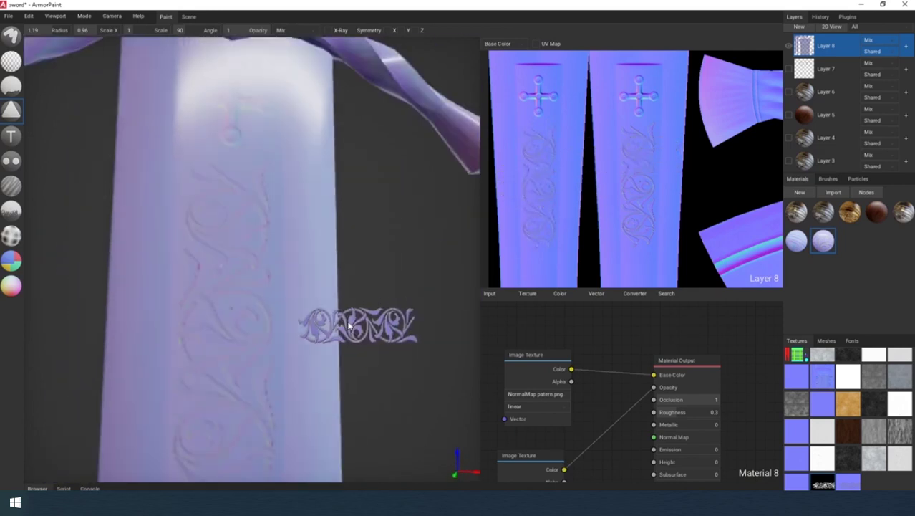
scroll(351, 326, down, 8)
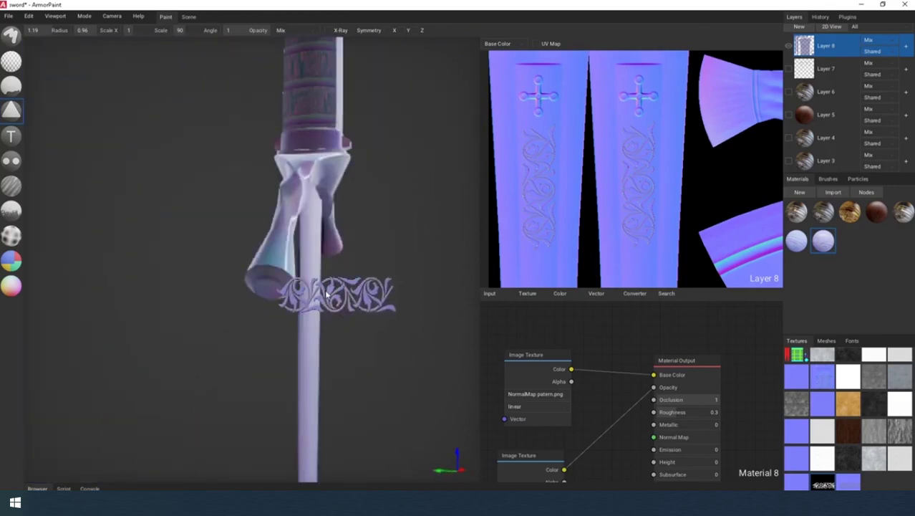
right_drag(326, 294, 293, 298)
right_drag(546, 179, 548, 205)
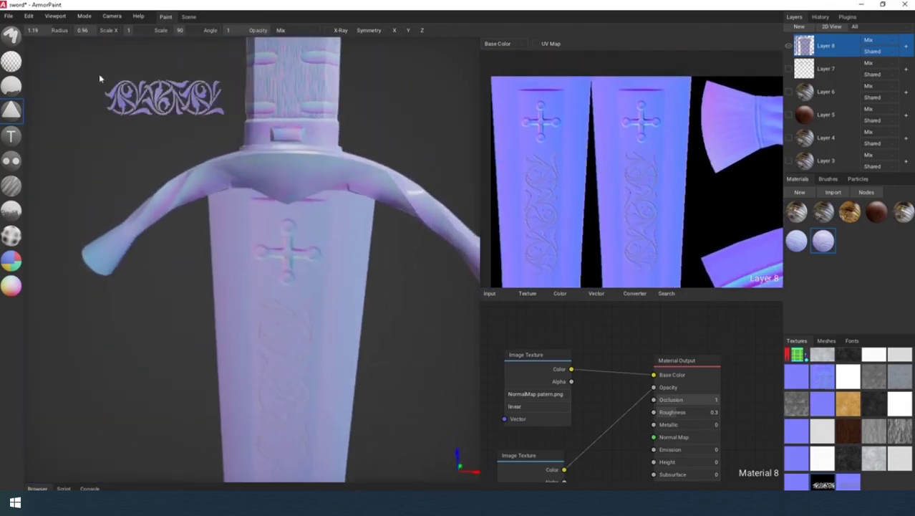
middle_drag(663, 402, 699, 382)
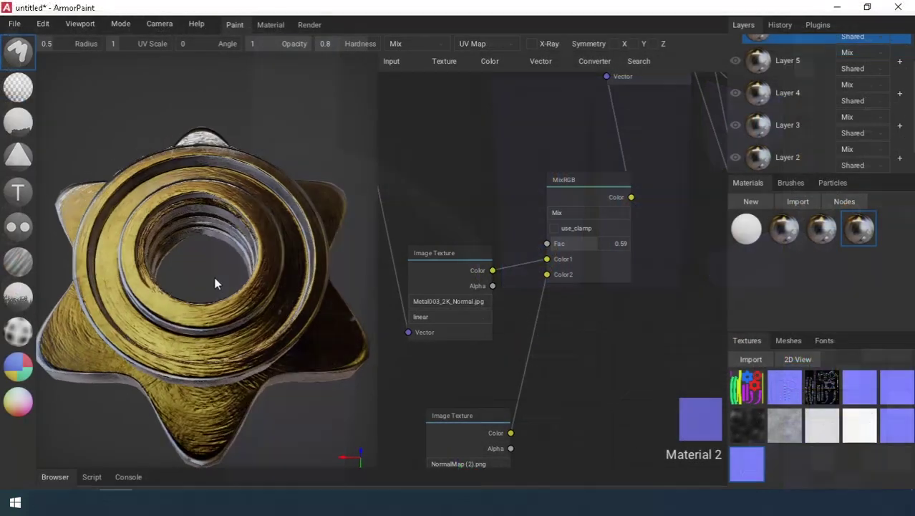
right_drag(214, 283, 190, 245)
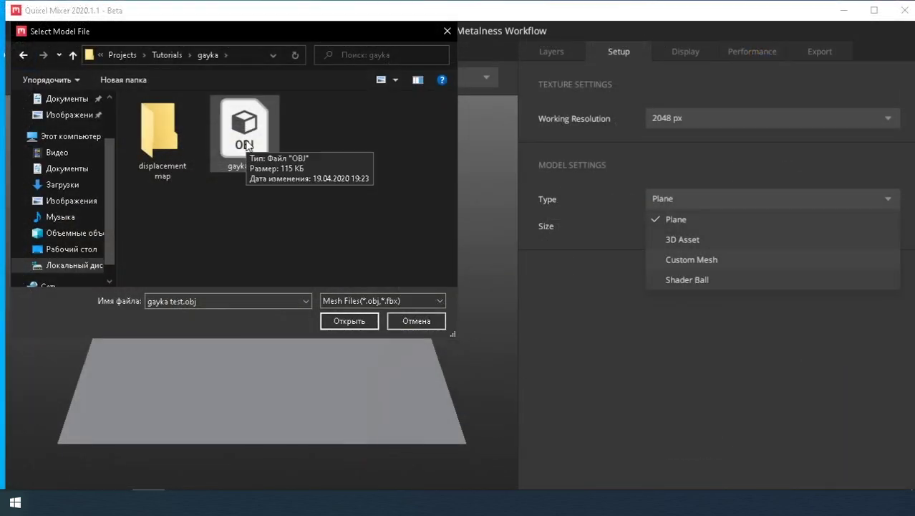
Step: In Quixel Mixer, load gayka.obj as the custom mesh and return to the mix's layers
double_click(245, 142)
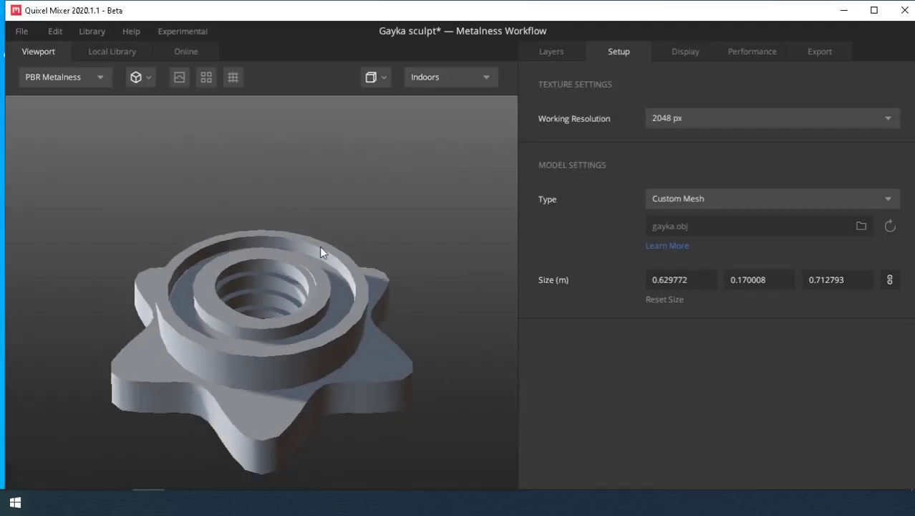
click(552, 51)
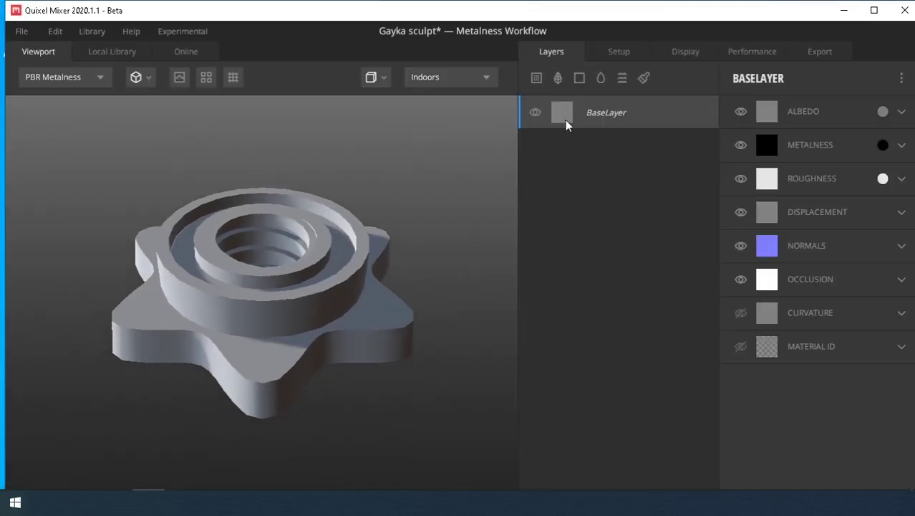
Step: Load "gayka normal normal map.png" as the base layer's normals and gayka_id_material.png as its material ID
click(824, 245)
click(741, 276)
double_click(255, 136)
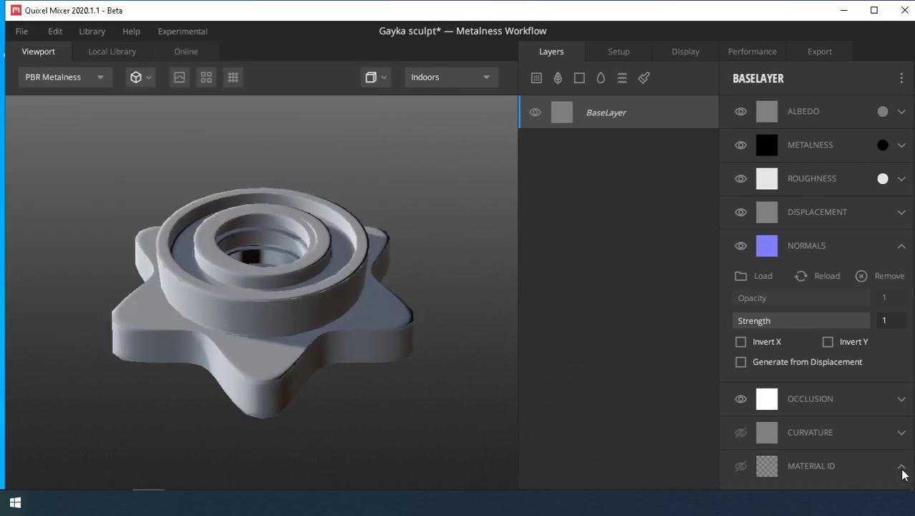
scroll(860, 430, down, 1)
click(756, 473)
double_click(326, 139)
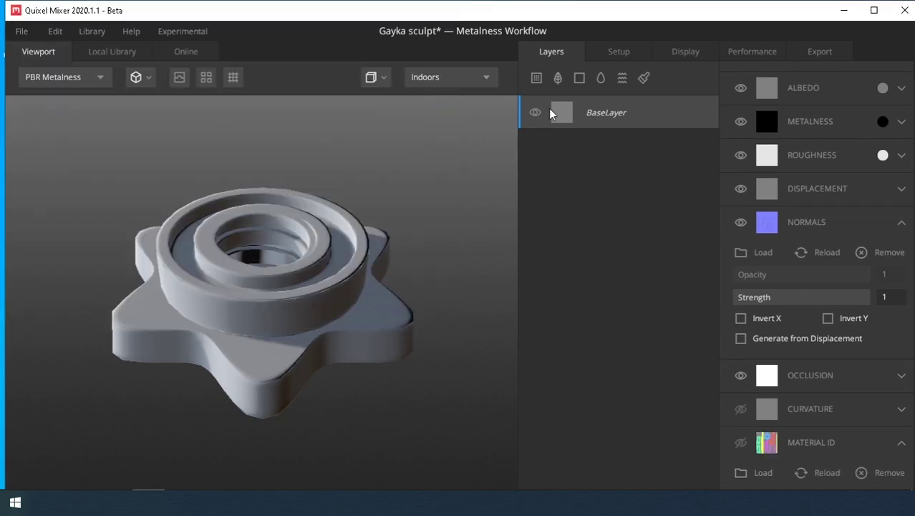
Step: Add a paint layer and load "Displacement circle.png" from the displacement map folder as the brush shape
click(645, 79)
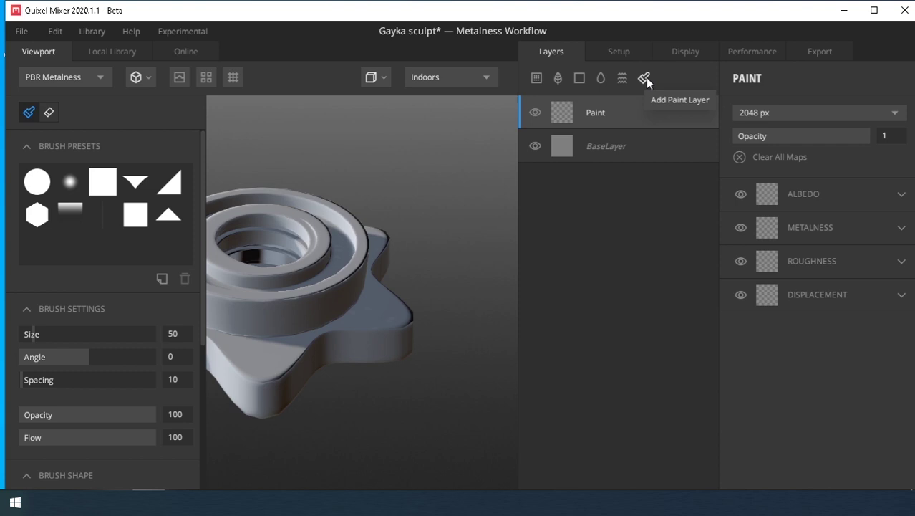
scroll(81, 273, down, 4)
click(33, 374)
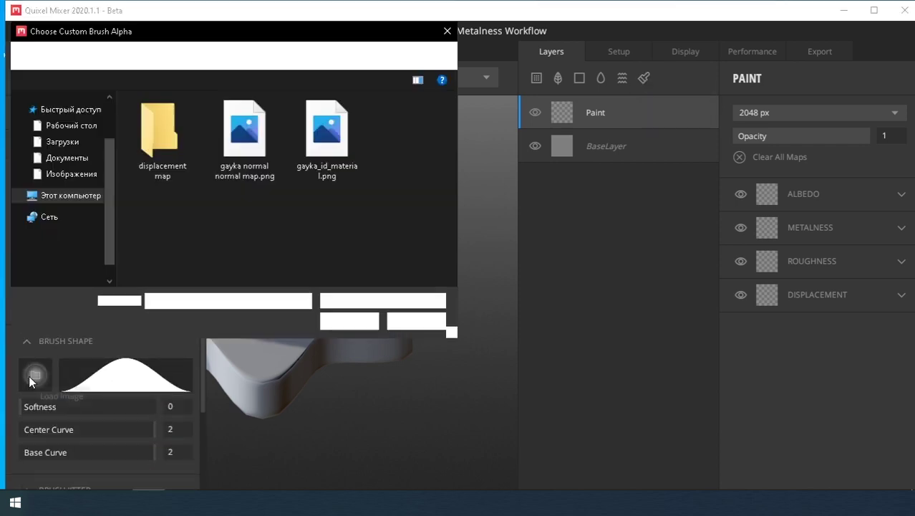
double_click(154, 149)
double_click(152, 146)
Step: Facing the star shape flat-on, stamp the circular pattern with 0.5 displacement once over its upper part and once over its lower part
click(370, 77)
click(359, 222)
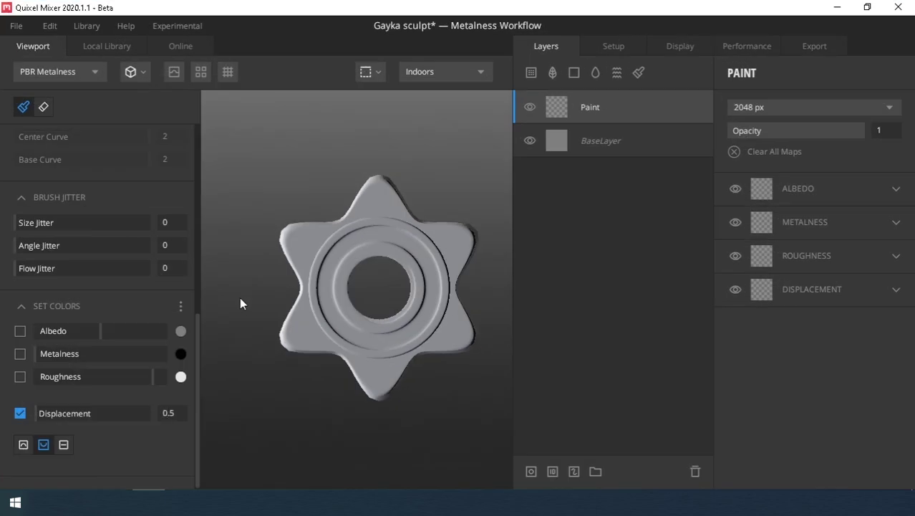
scroll(315, 283, down, 3)
scroll(327, 272, down, 2)
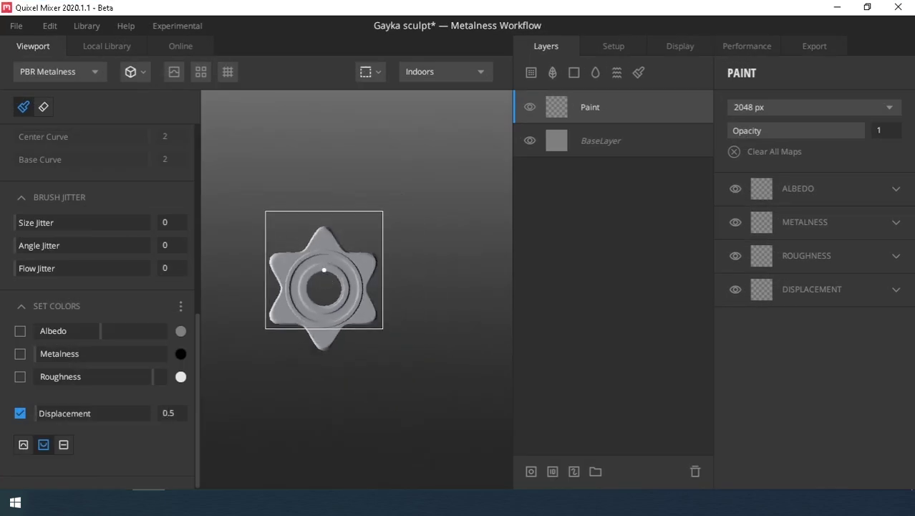
click(324, 270)
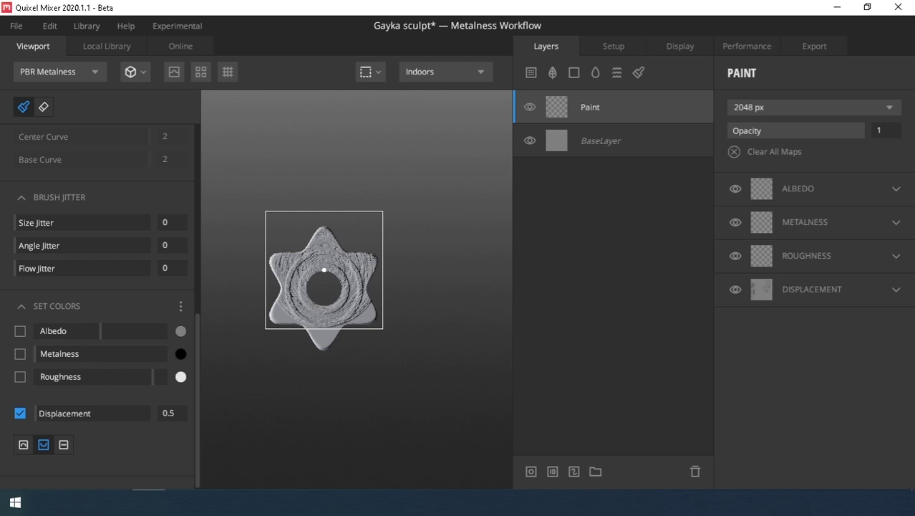
click(324, 306)
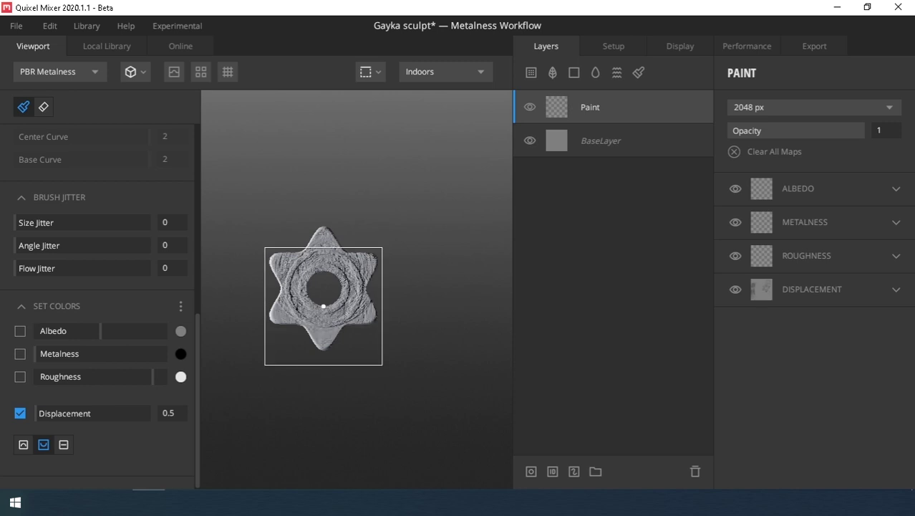
scroll(324, 306, up, 5)
Step: In perspective, erase the stray displacement from the star's side walls with the hard round eraser, enlarging it to 144.3
click(370, 72)
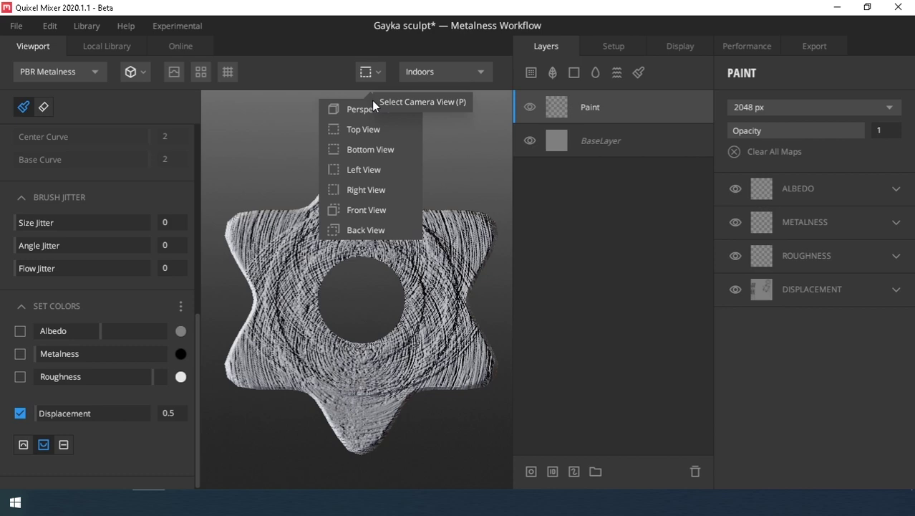
click(369, 108)
scroll(61, 328, up, 3)
click(43, 106)
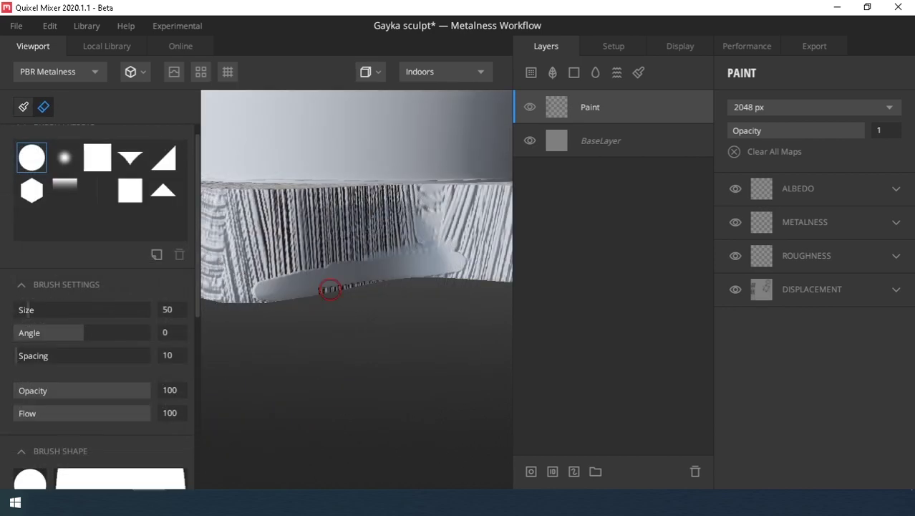
scroll(373, 282, down, 3)
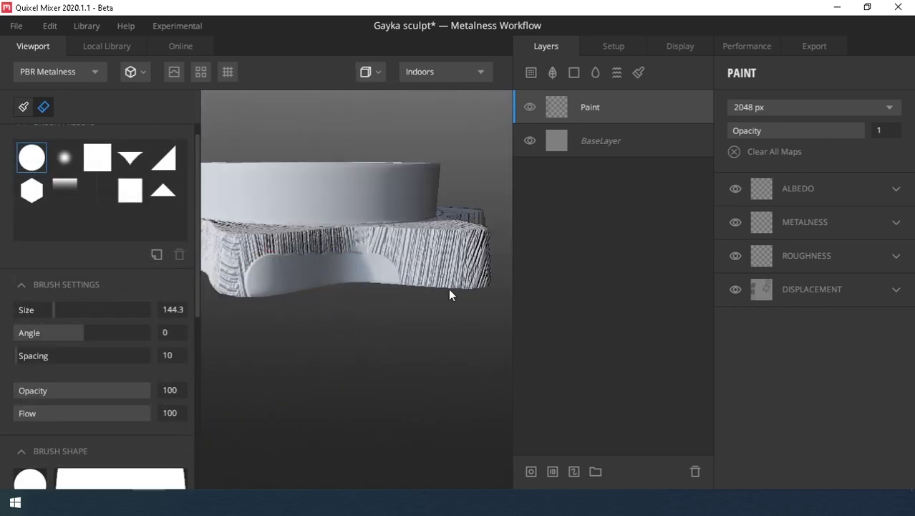
mouse_move(482, 270)
alt+mouse_down()
mouse_move(375, 285)
mouse_move(474, 275)
alt+mouse_up()
alt+drag(473, 275, 226, 313)
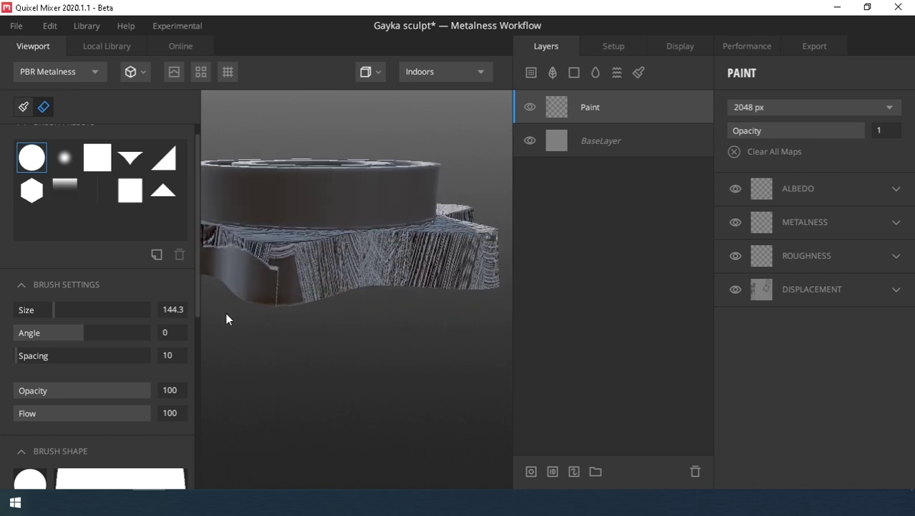
drag(243, 287, 259, 287)
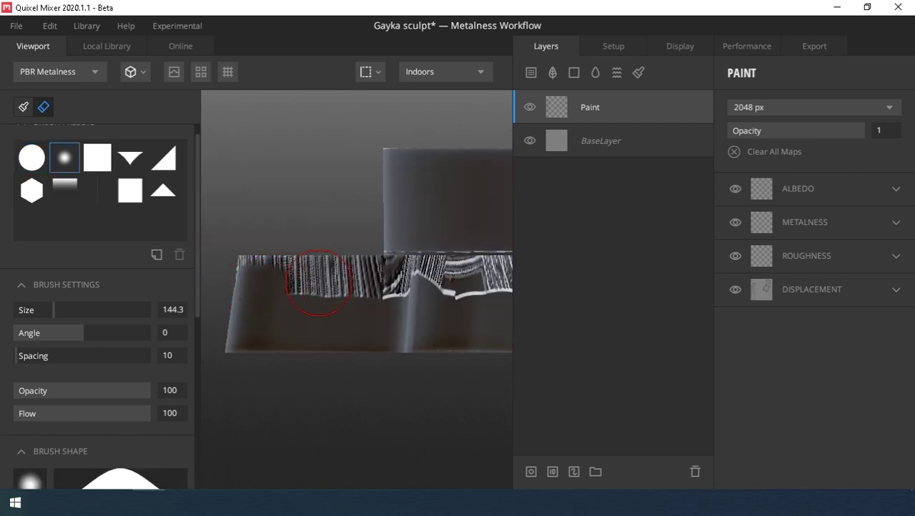
Step: Erase the remaining displacement along the upper part of the star's side walls with the soft round eraser at size 144.3
drag(319, 283, 238, 288)
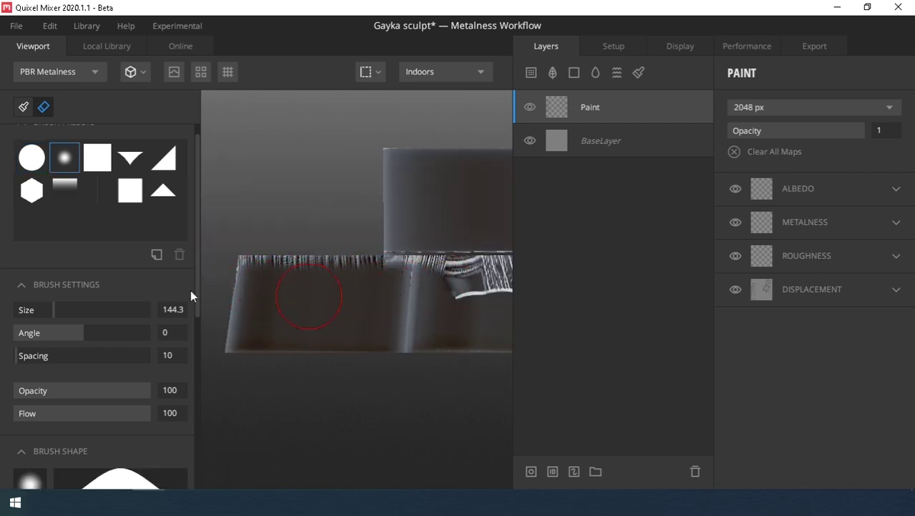
alt+middle_drag(474, 301, 320, 314)
mouse_move(279, 290)
mouse_down()
mouse_move(388, 290)
mouse_move(425, 302)
mouse_up()
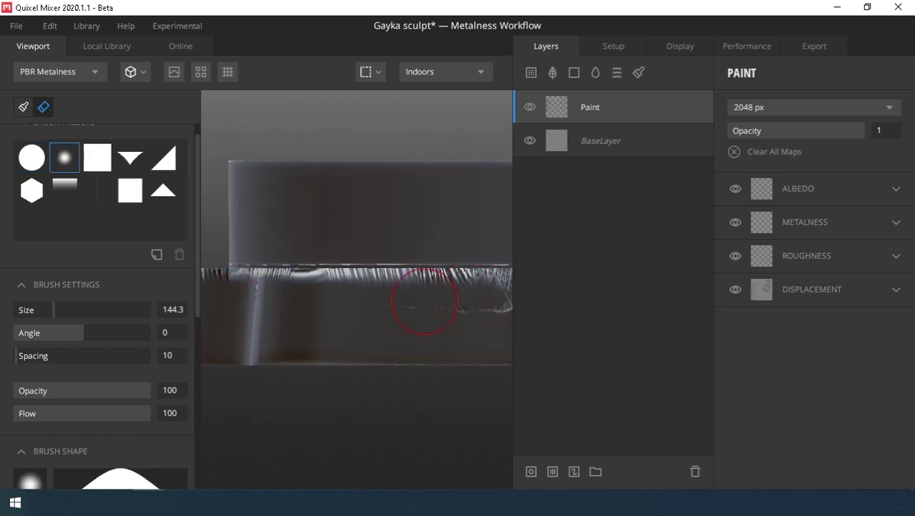
alt+middle_drag(425, 302, 250, 315)
mouse_move(269, 308)
mouse_down()
mouse_move(370, 305)
mouse_move(394, 314)
mouse_up()
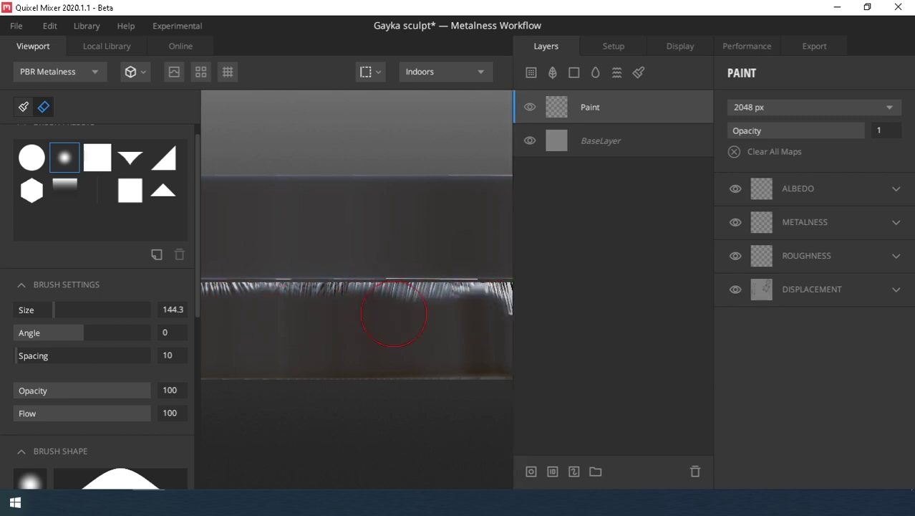
mouse_move(462, 316)
alt+mouse_down()
mouse_move(231, 327)
mouse_move(364, 243)
alt+mouse_up()
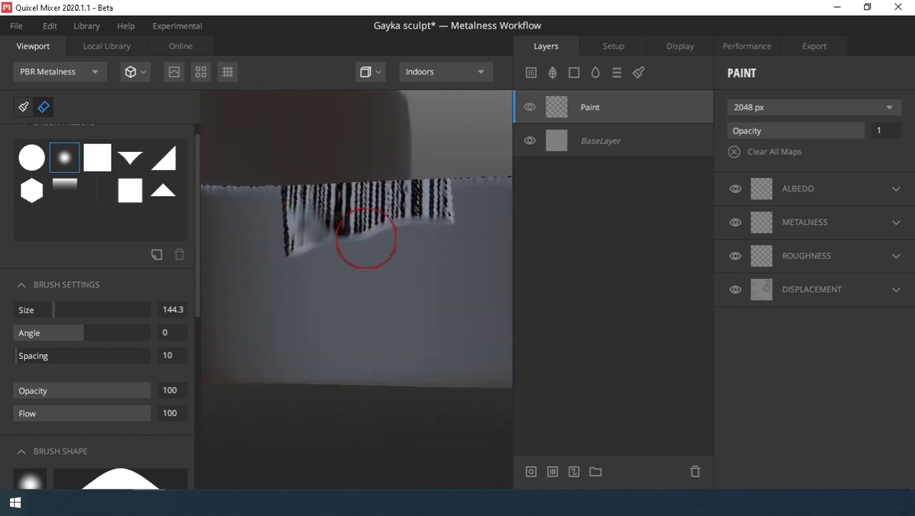
drag(451, 209, 457, 208)
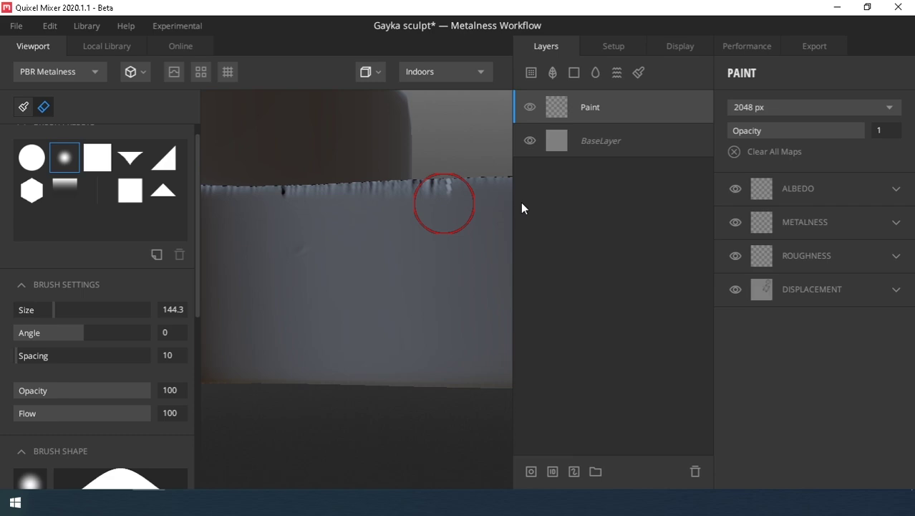
Step: Lower the displacement amount of the first paint layer
scroll(411, 224, down, 5)
alt+drag(398, 245, 326, 351)
scroll(326, 352, up, 4)
click(812, 289)
drag(802, 380, 750, 367)
Step: Add a second paint layer and load "Displacement lines.png" as its brush shape
scroll(388, 327, down, 5)
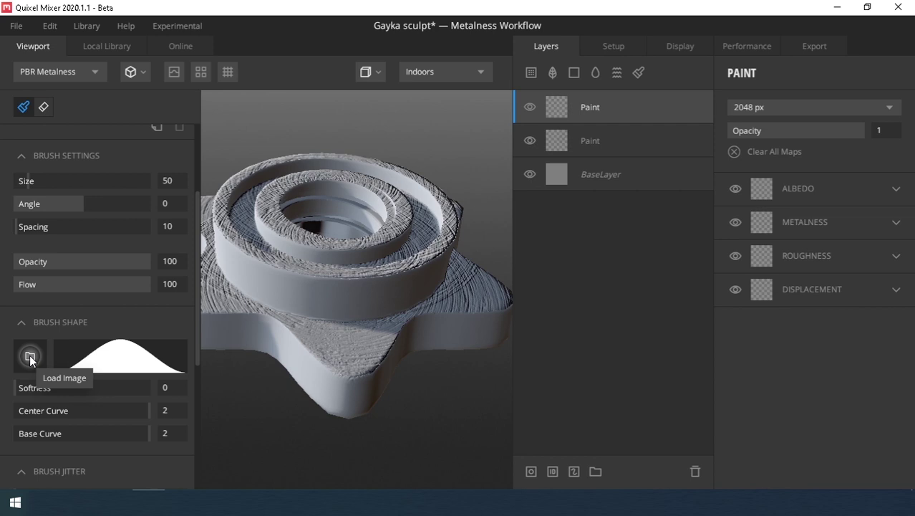
click(30, 356)
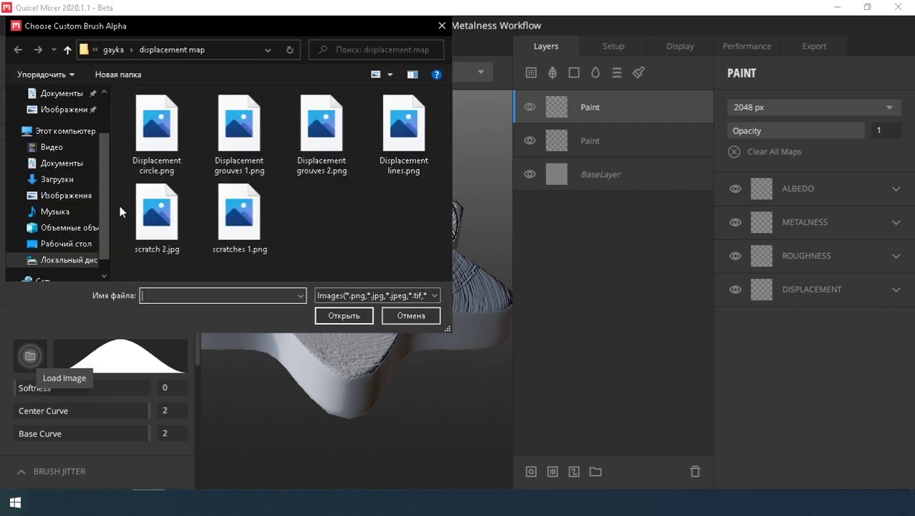
double_click(409, 140)
Step: In the left view, enlarge the brush to 310.9 and set its angle to 90
click(370, 75)
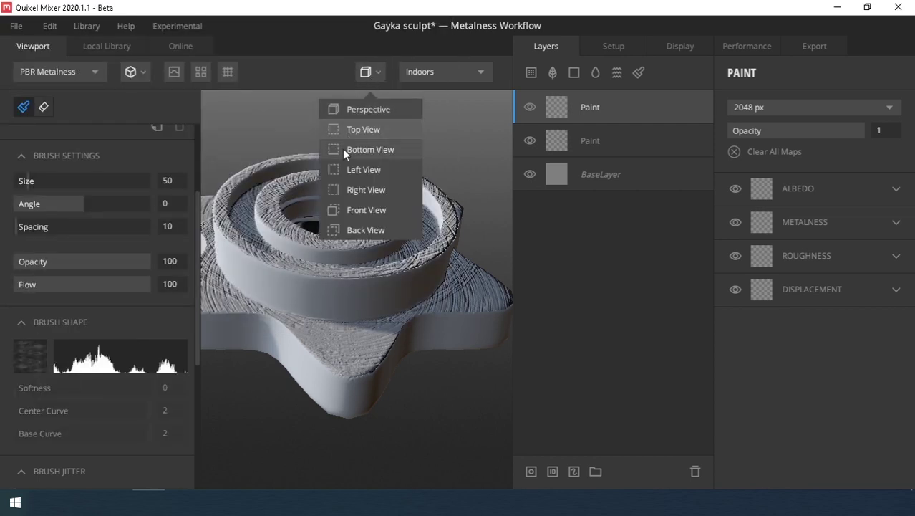
click(345, 169)
scroll(292, 304, up, 5)
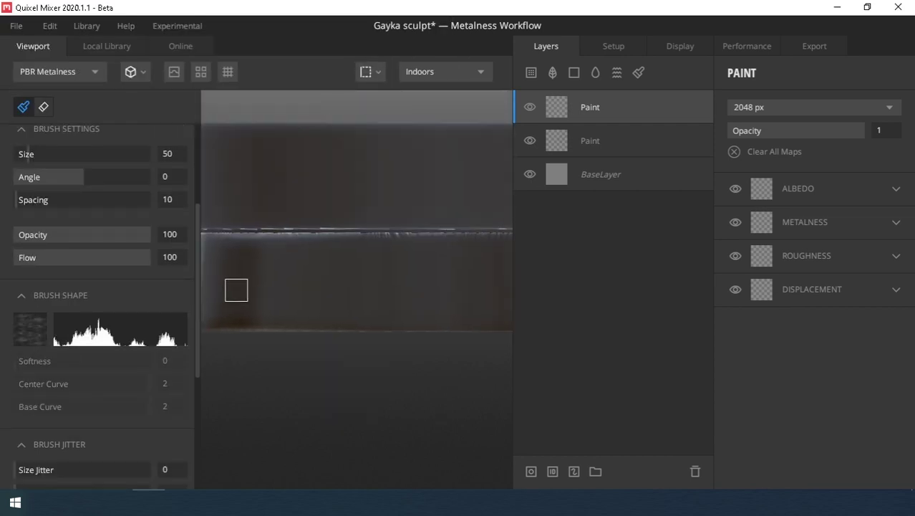
scroll(58, 182, up, 3)
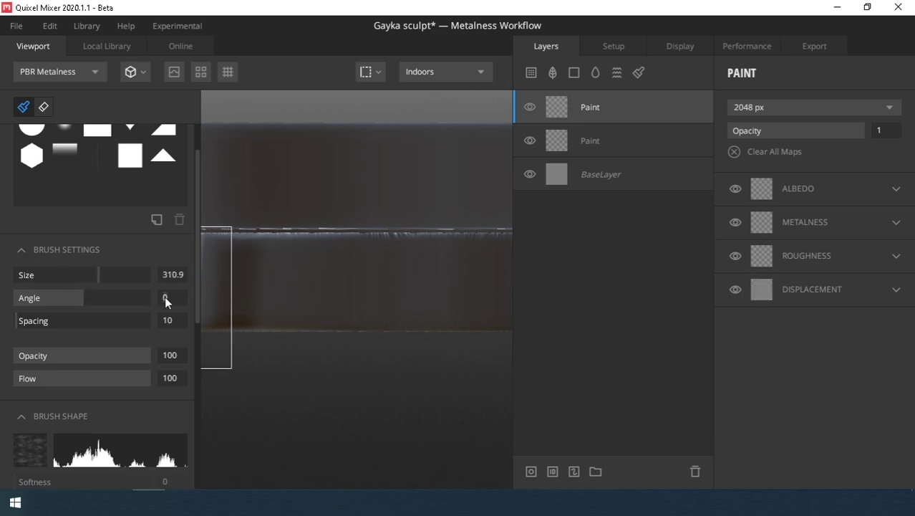
click(165, 297)
text(90)
key(Return)
Step: Limit the brush to displacement by disabling albedo, metalness and roughness, and set its displacement to 0.5
scroll(128, 380, down, 5)
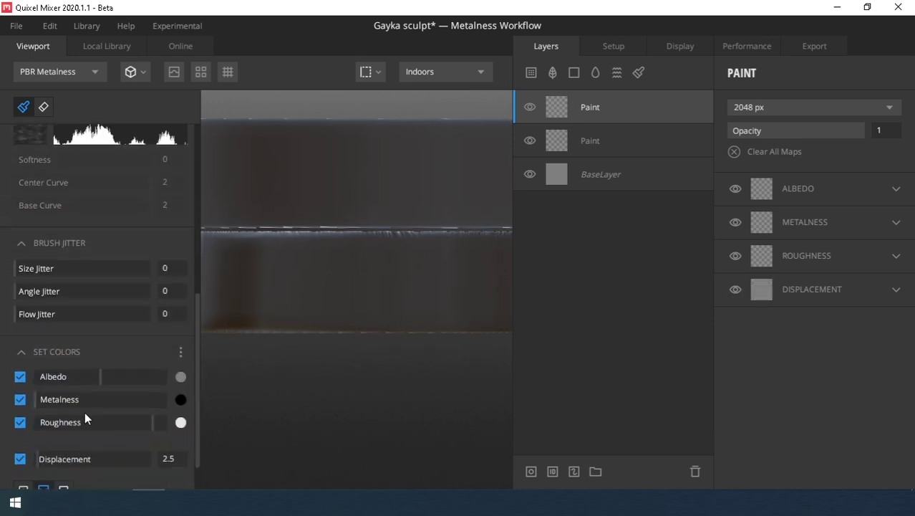
scroll(84, 418, down, 2)
click(20, 377)
click(21, 353)
click(20, 331)
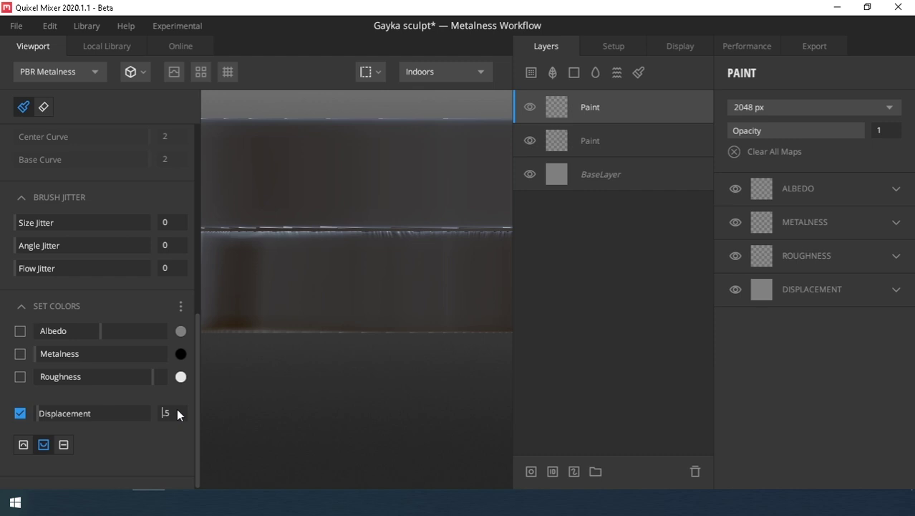
Step: Stamp the line texture along the star's side walls in the left view, redoing the first stamp
click(299, 301)
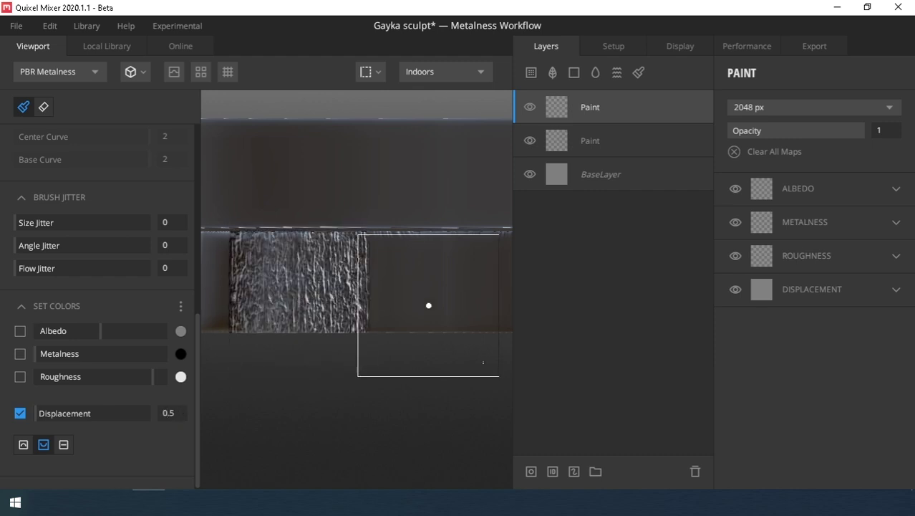
key(ctrl+z)
scroll(100, 286, up, 7)
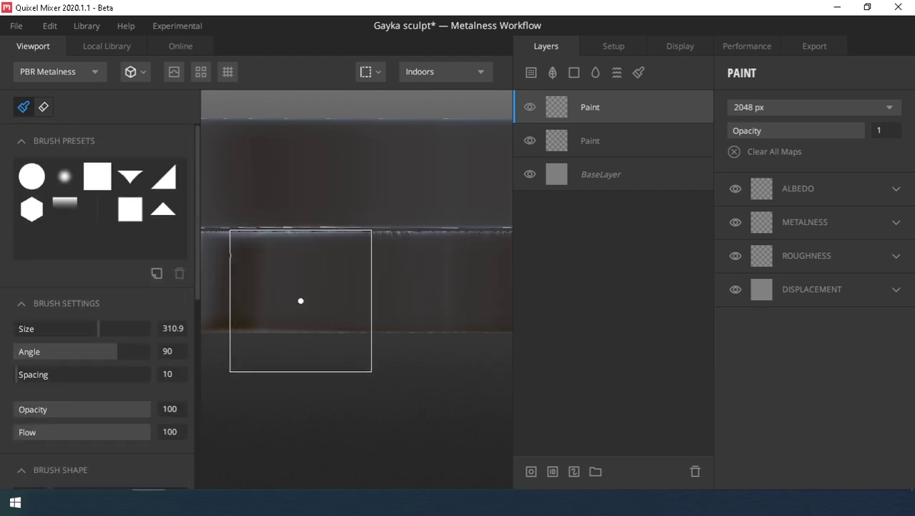
click(300, 301)
click(442, 301)
scroll(424, 308, down, 3)
alt+drag(415, 319, 372, 327)
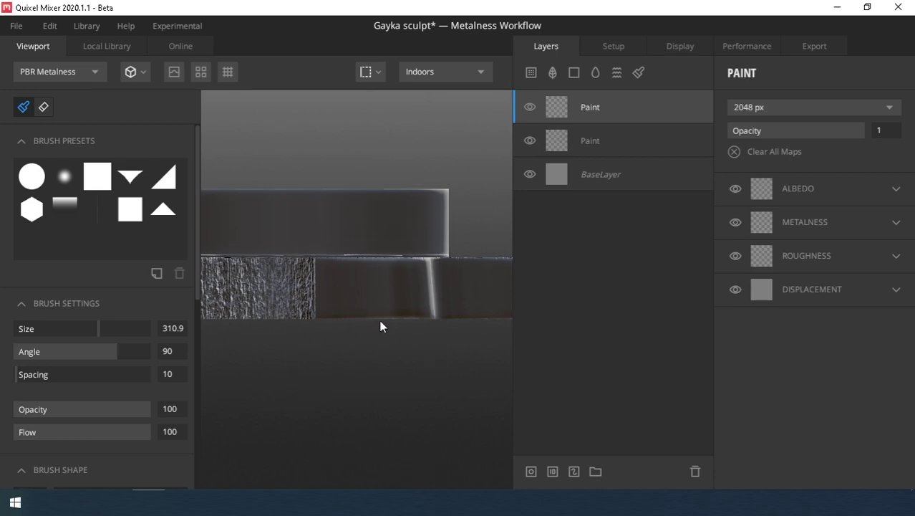
Step: Stamp the line texture on the star's side walls from the right view, and lower the layer's displacement strength to 1.691
click(370, 72)
click(364, 188)
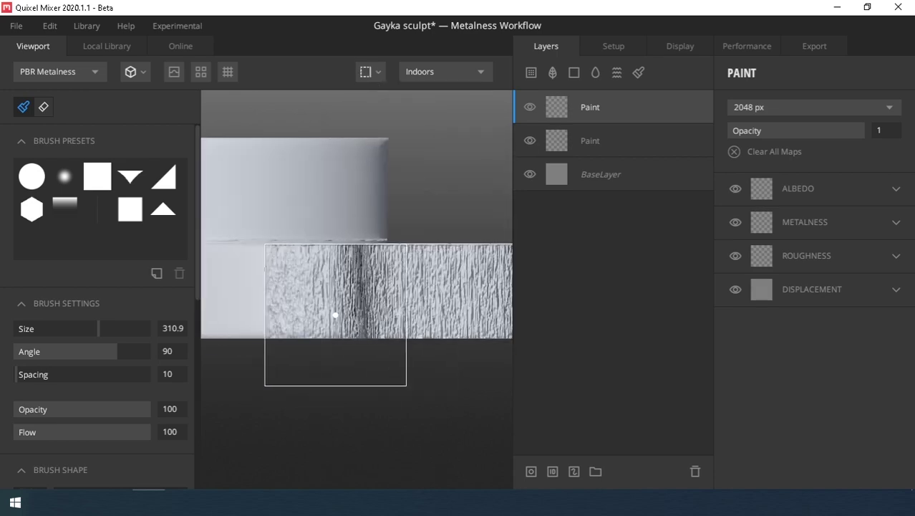
middle_drag(335, 314, 353, 378)
click(740, 295)
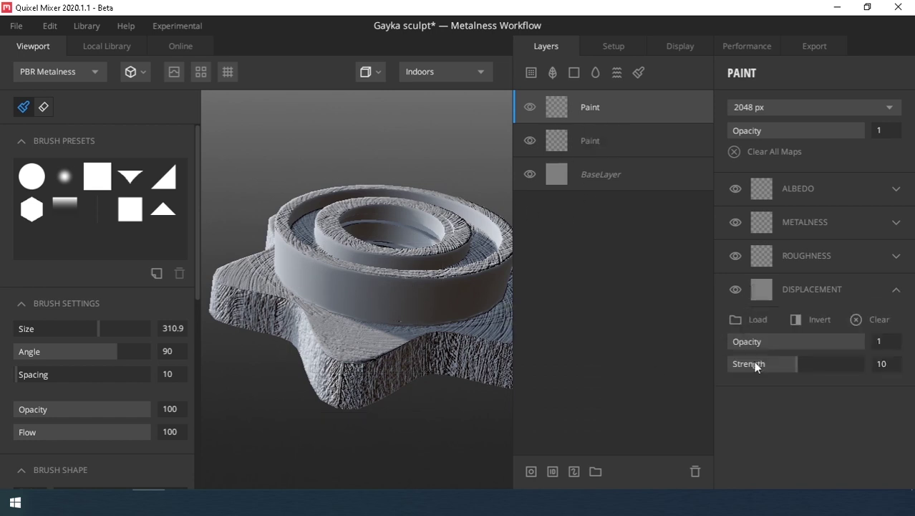
drag(757, 364, 747, 369)
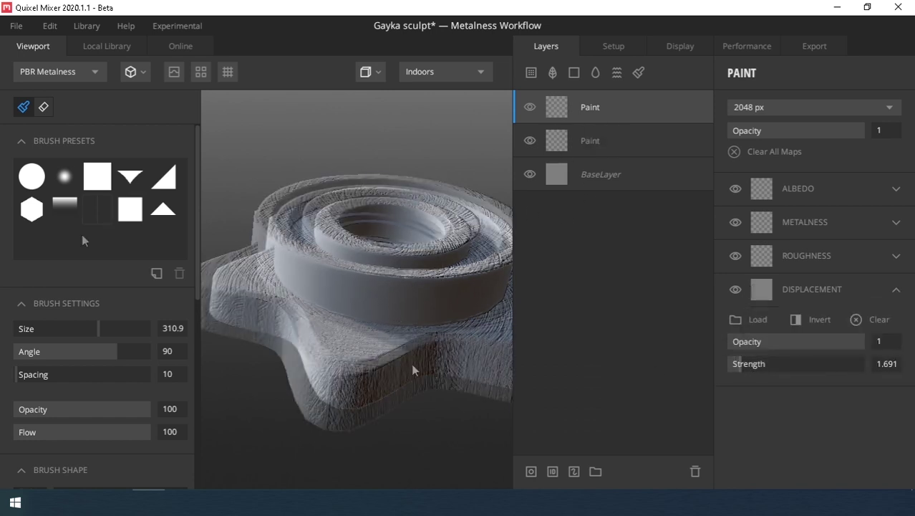
Step: Add a third paint layer and set the brush angle to 0 for painting in the left view
click(639, 73)
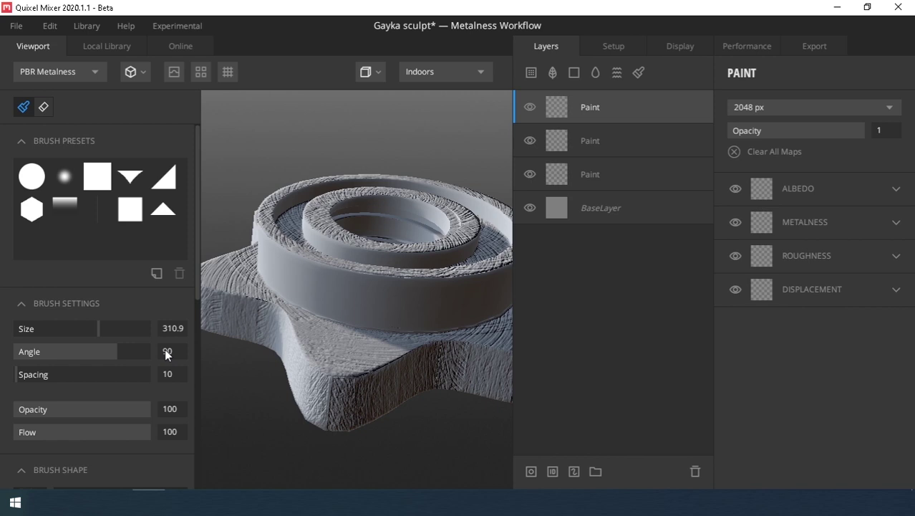
click(367, 73)
click(358, 167)
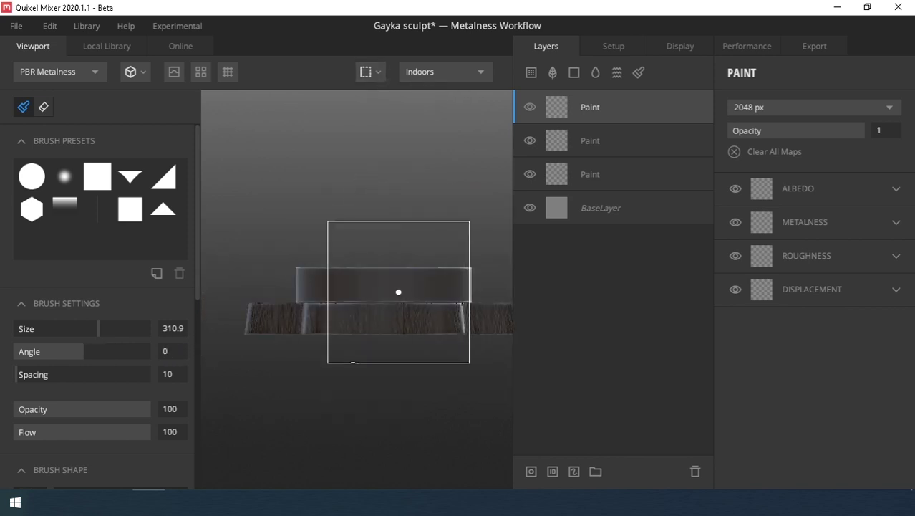
Step: Stamp the line texture horizontally around the outer ring's side wall on the third paint layer
scroll(404, 282, up, 2)
middle_drag(403, 282, 314, 286)
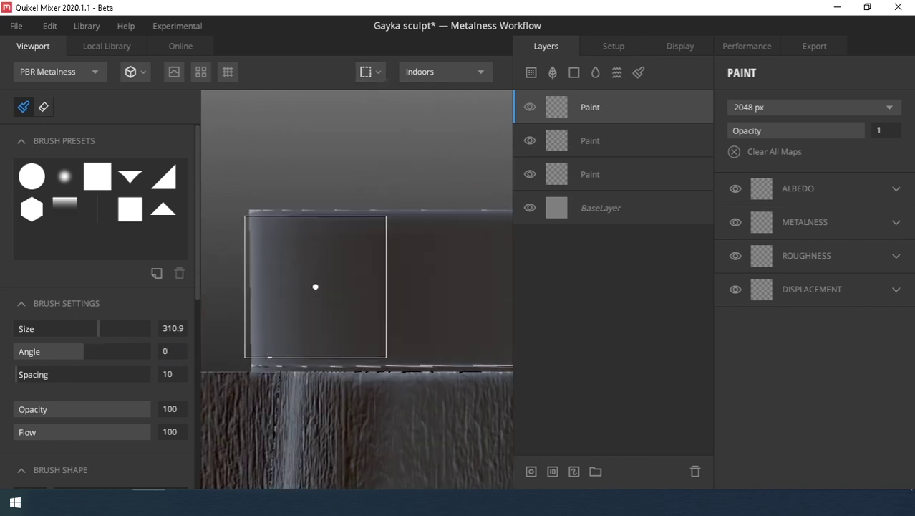
scroll(318, 283, down, 1)
scroll(319, 282, up, 1)
scroll(324, 278, down, 1)
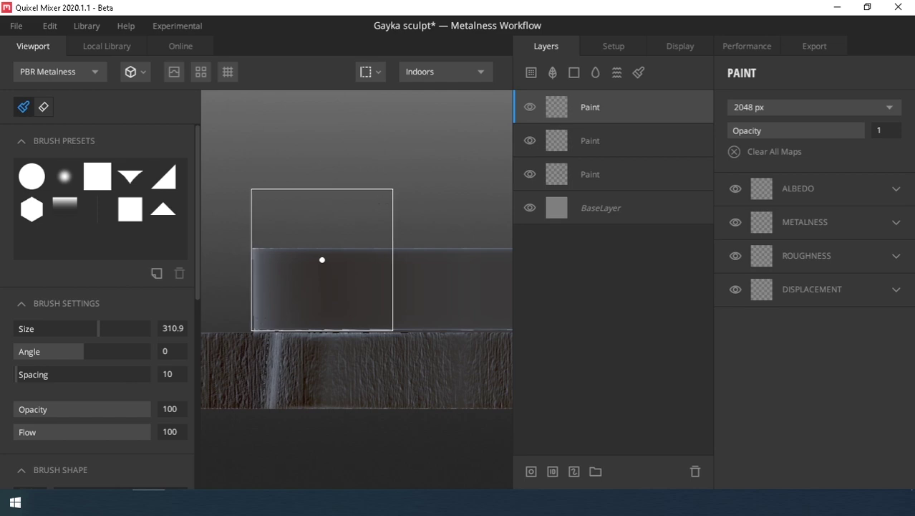
drag(322, 260, 365, 261)
mouse_move(364, 262)
alt+mouse_down()
mouse_move(307, 259)
mouse_move(373, 290)
mouse_move(347, 357)
mouse_move(333, 345)
mouse_move(383, 331)
alt+mouse_up()
alt+middle_drag(384, 330, 377, 300)
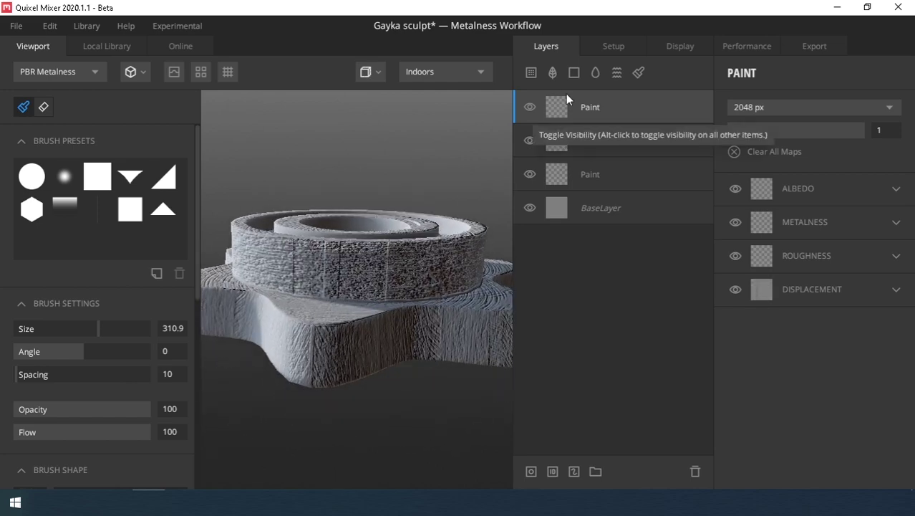
scroll(401, 222, up, 3)
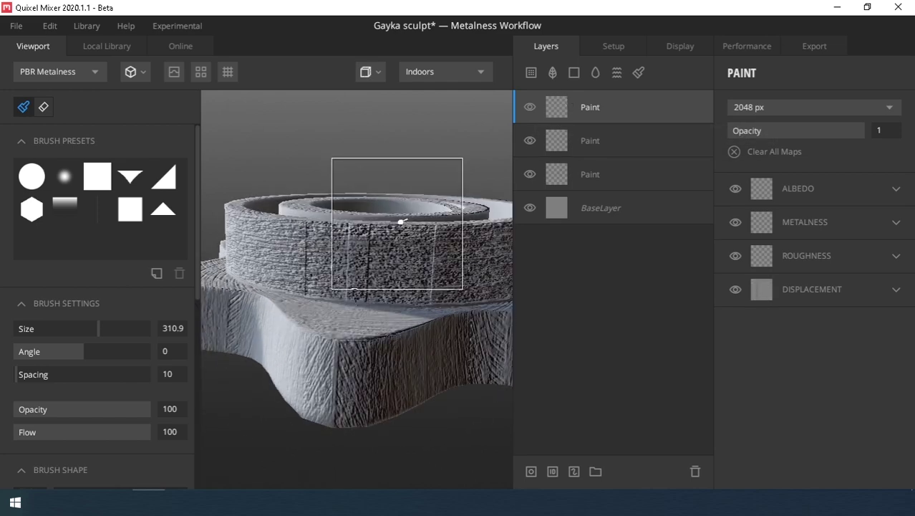
Step: Erase the lines along the lower part of the outer ring's wall with the soft round eraser at size 164.2
click(56, 178)
drag(408, 291, 320, 296)
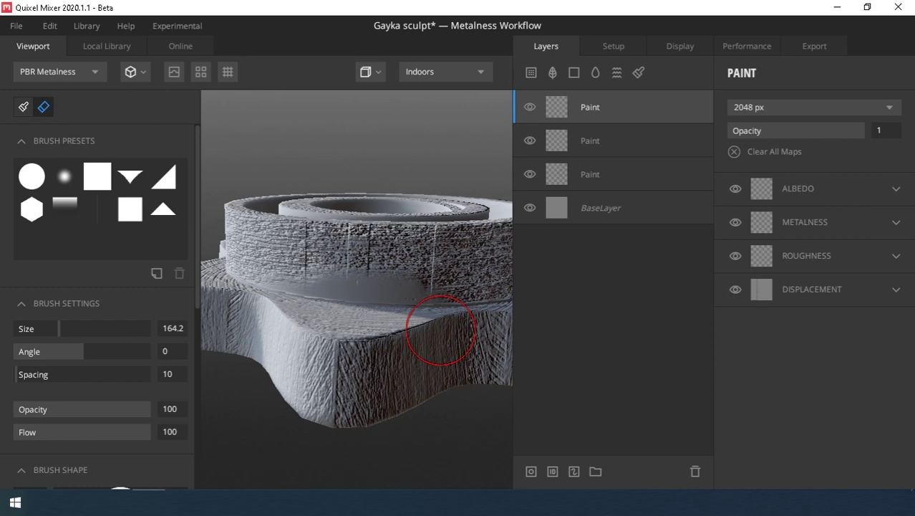
alt+drag(441, 330, 265, 317)
Step: Lower the third paint layer's displacement strength to 2.786, and fade the stamp seams on the ring's wall with the eraser at opacity 53
click(896, 288)
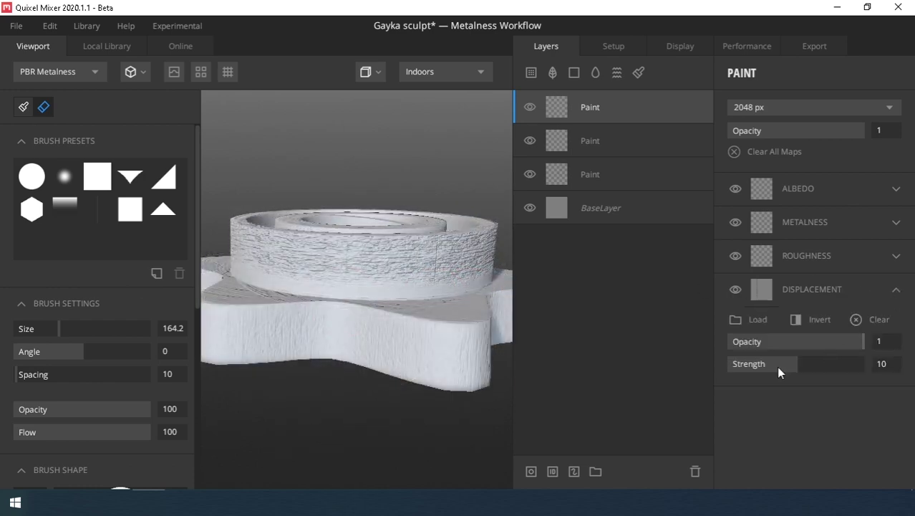
drag(747, 371, 748, 371)
alt+drag(380, 319, 540, 290)
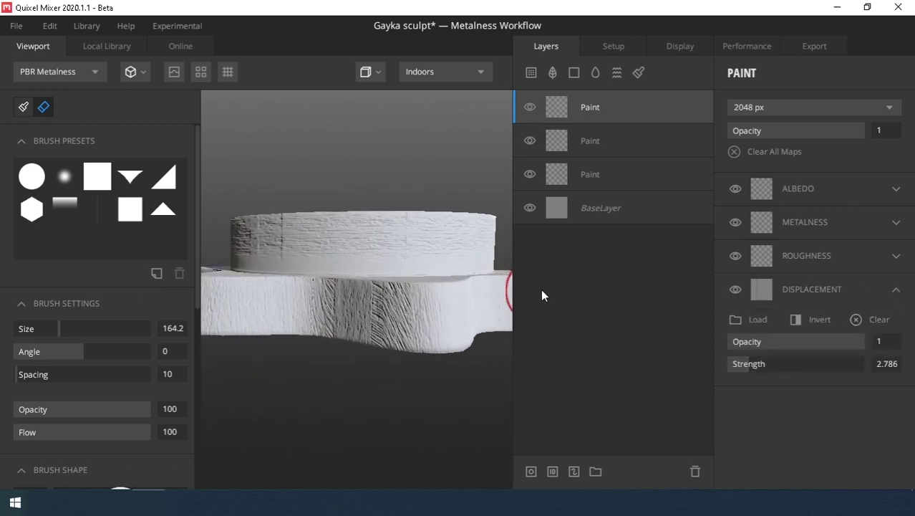
alt+drag(313, 292, 408, 295)
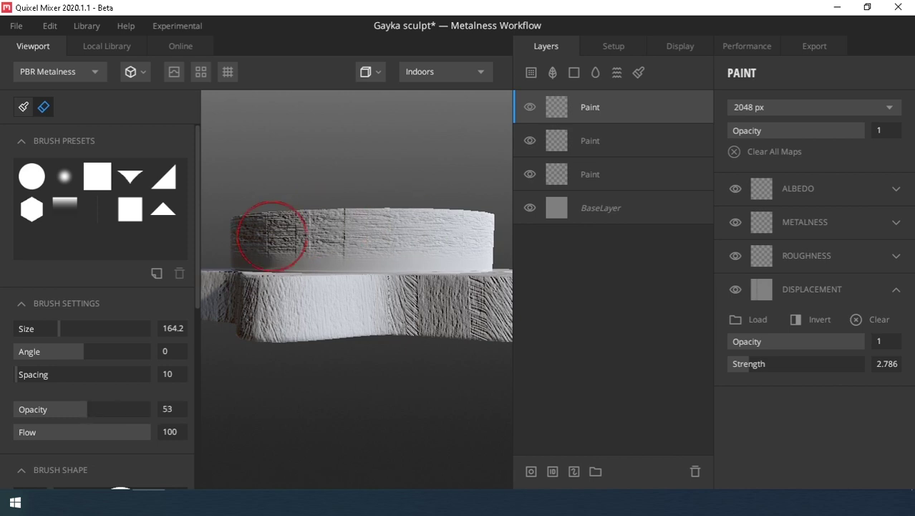
alt+drag(309, 259, 464, 255)
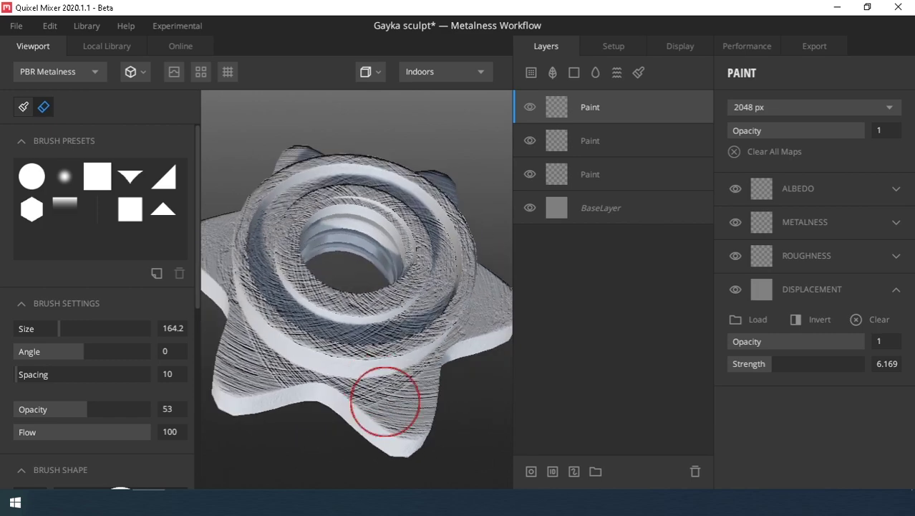
Step: On the first paint layer, soften the displacement in the groove between the rings with the soft eraser at opacity 32
click(589, 174)
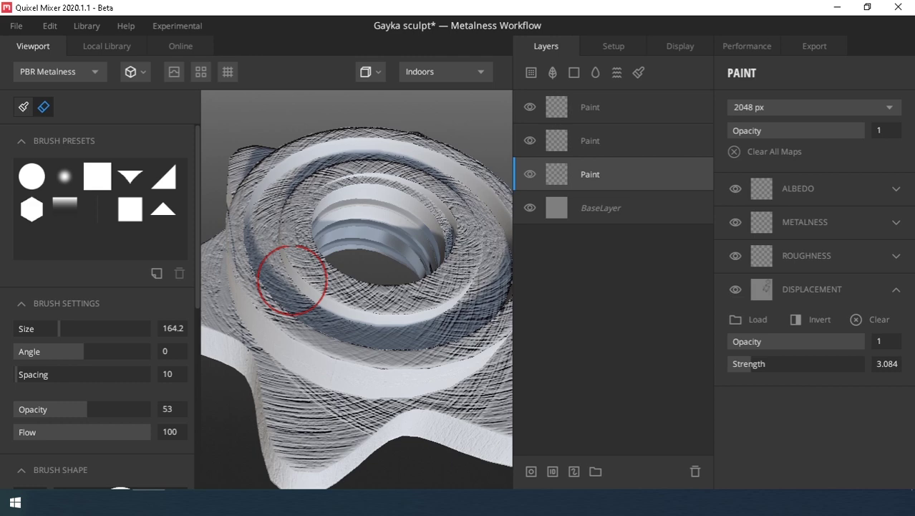
drag(256, 280, 292, 324)
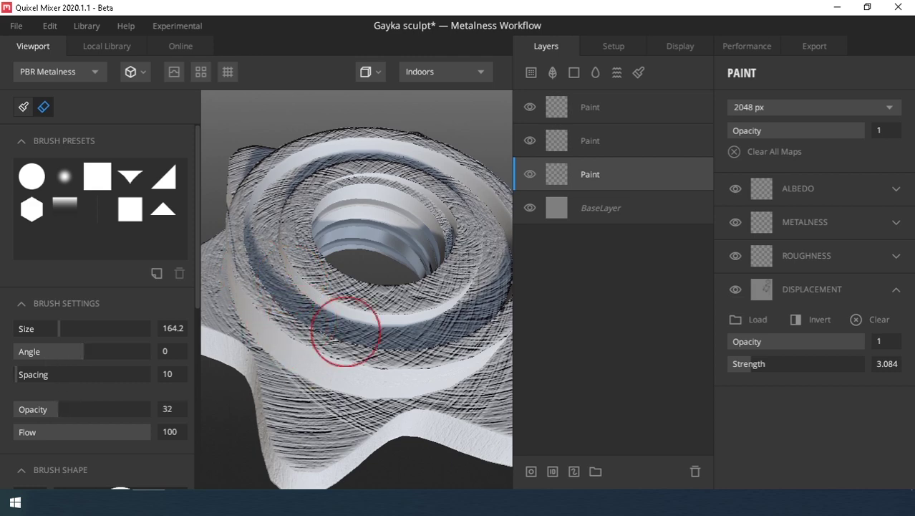
alt+drag(457, 382, 268, 290)
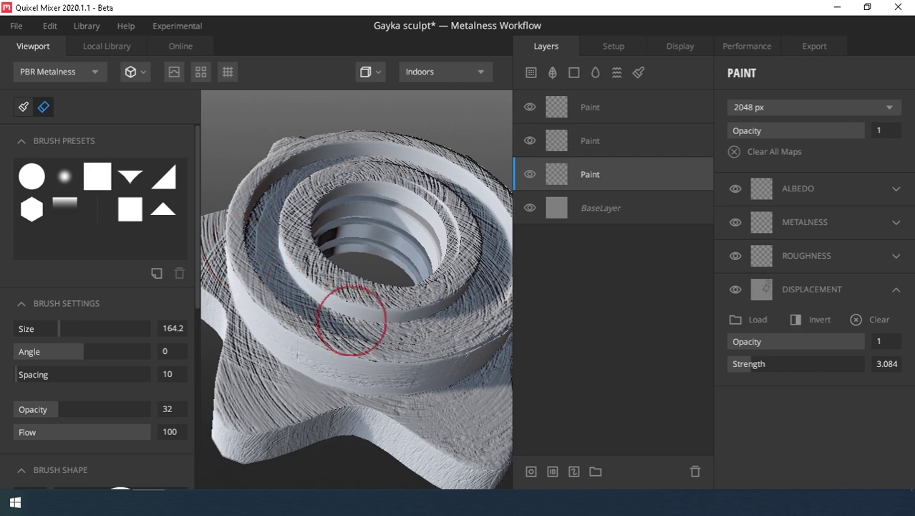
Step: Examine the sculpted detail on the nut's rings and star arms from several angles and under different lighting directions
alt+drag(375, 325, 235, 293)
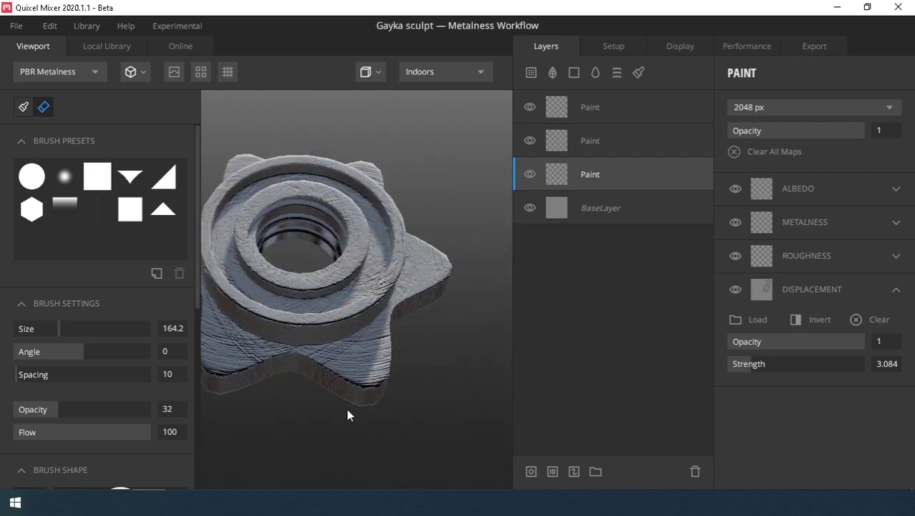
alt+drag(348, 410, 466, 407)
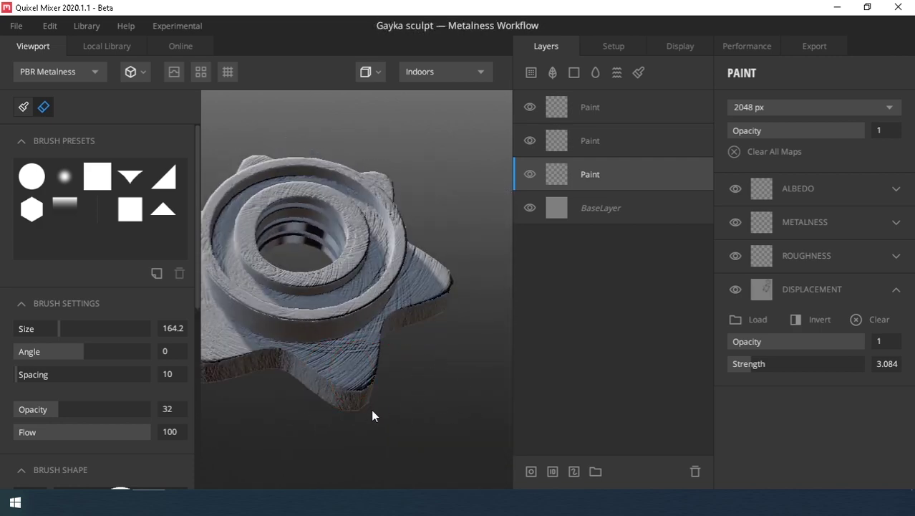
alt+drag(373, 416, 489, 399)
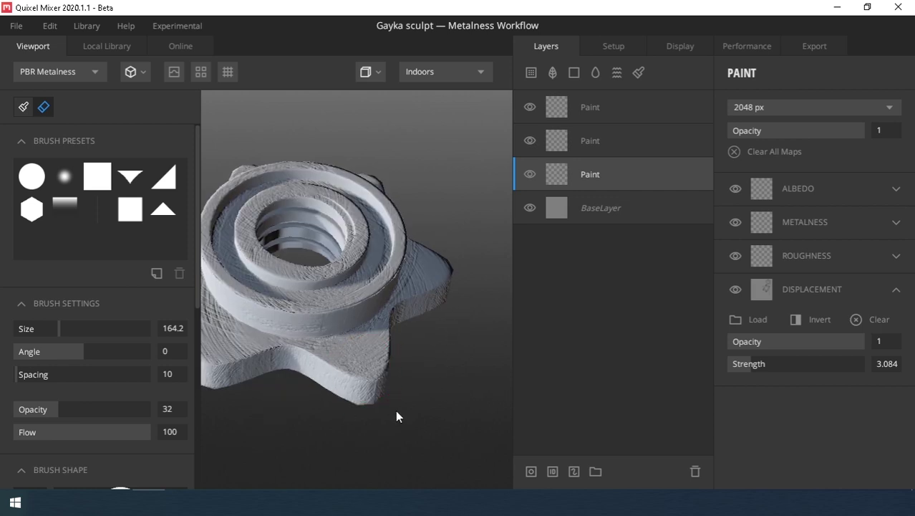
alt+drag(397, 415, 324, 369)
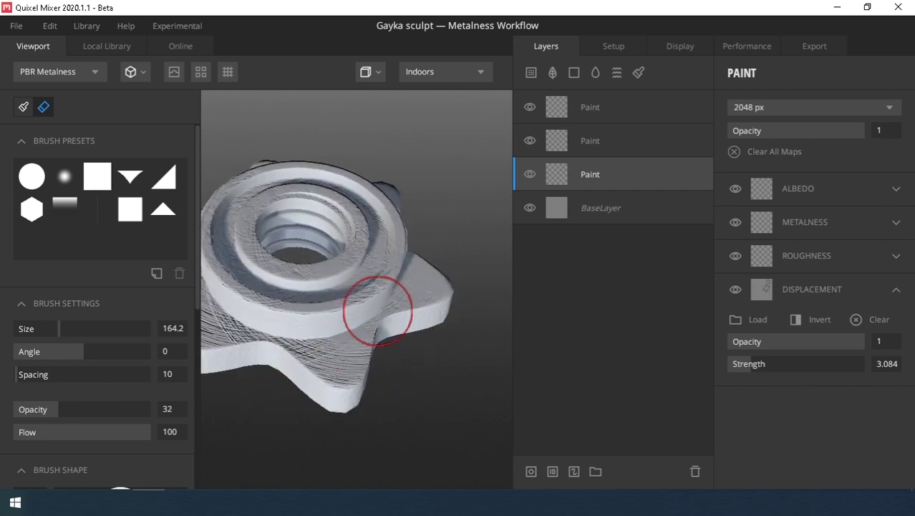
alt+drag(378, 310, 442, 317)
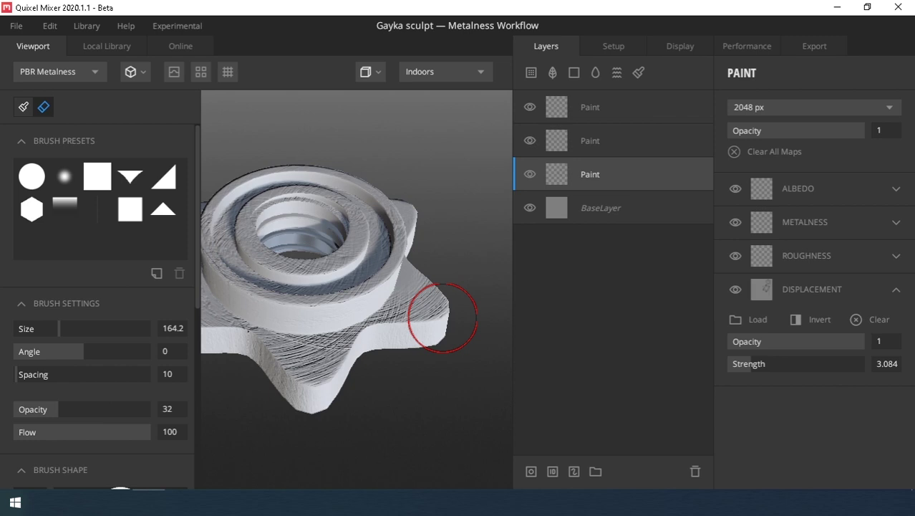
click(164, 299)
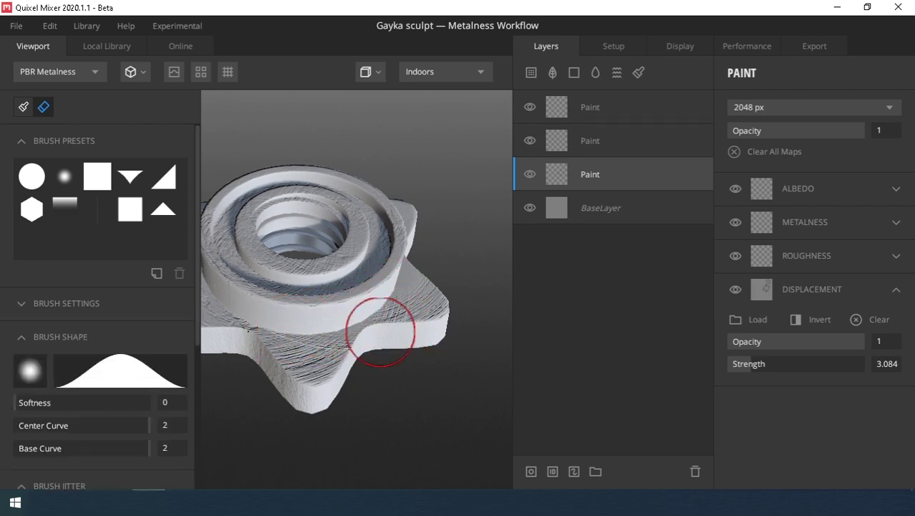
Step: Show only the second paint layer to check the star's side walls, and raise its displacement strength to 4.776
alt+drag(290, 300, 472, 364)
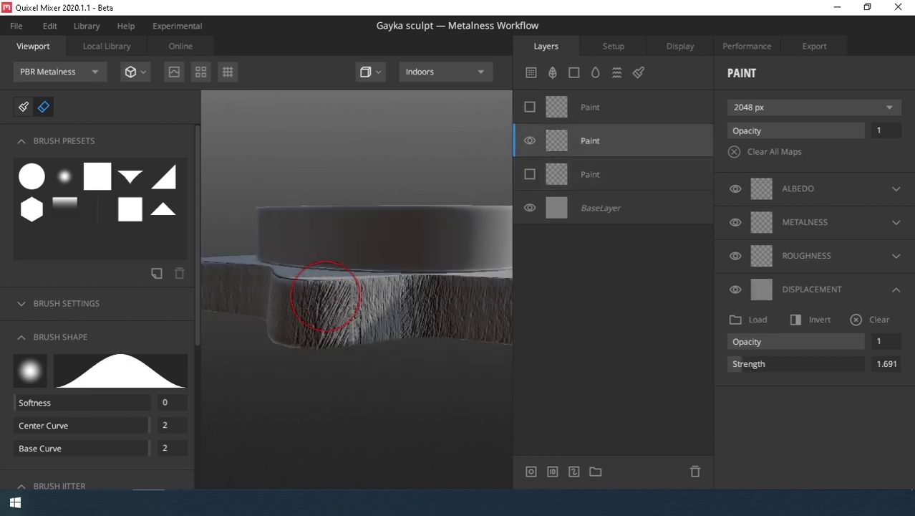
alt+drag(295, 386, 439, 413)
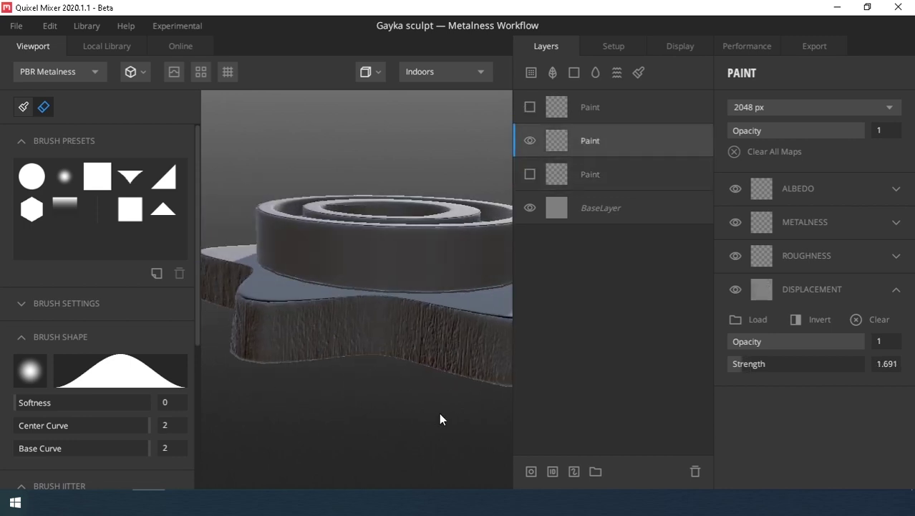
alt+drag(309, 403, 469, 340)
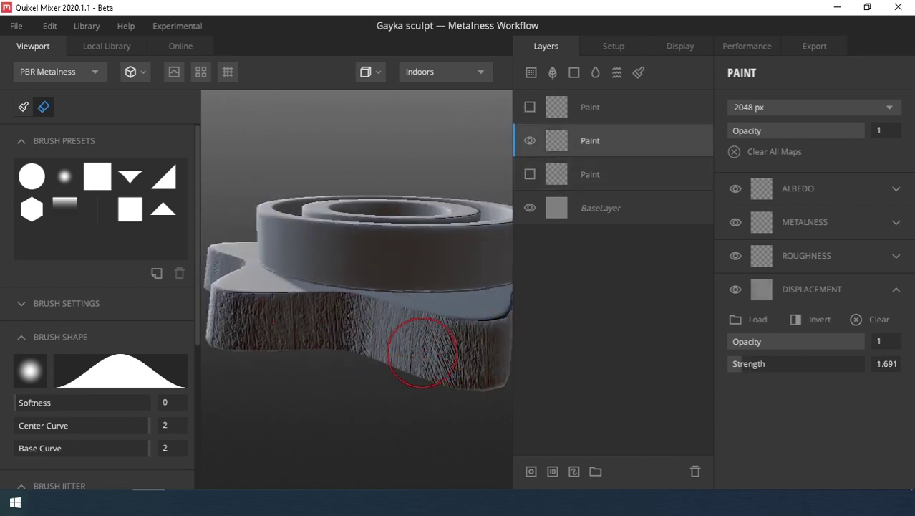
mouse_move(314, 294)
alt+mouse_down()
mouse_move(484, 333)
mouse_move(477, 341)
alt+mouse_up()
alt+drag(330, 293, 461, 298)
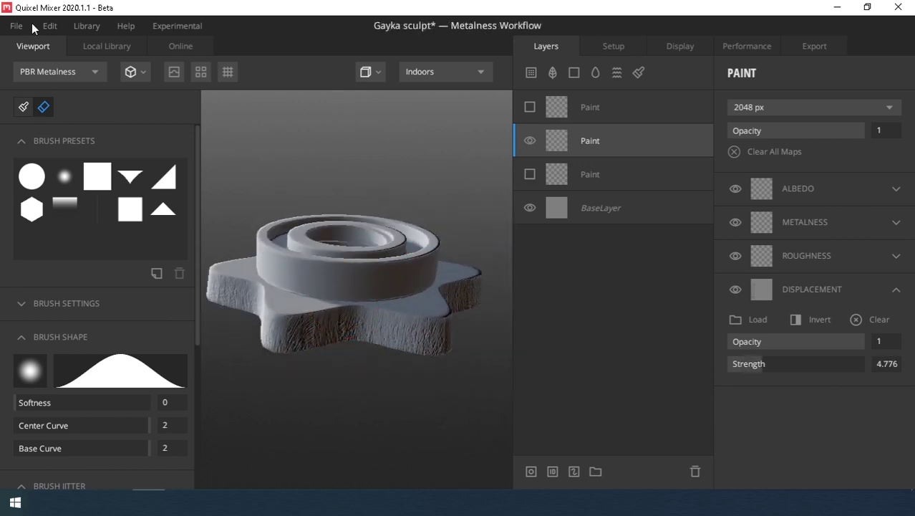
Step: Save the mix, and add a new paint layer on top with the brush set to raise displacement
click(32, 26)
click(48, 104)
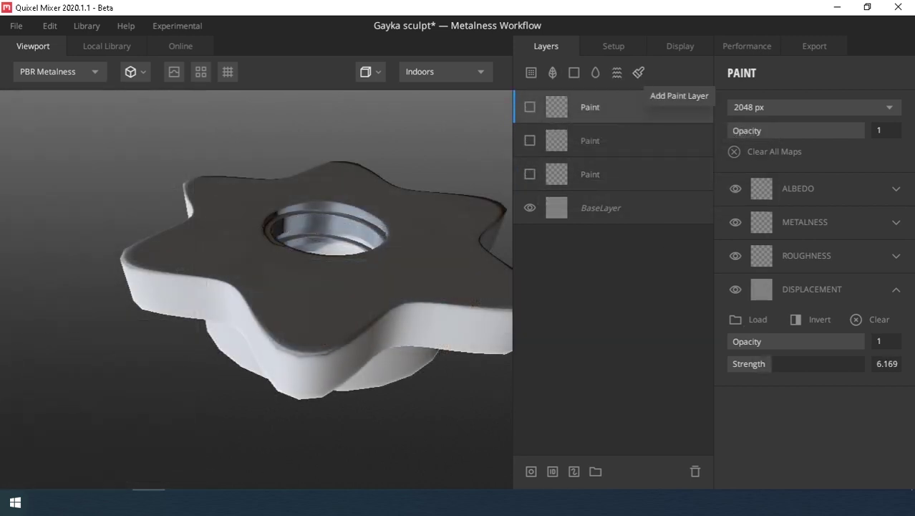
click(639, 72)
click(22, 444)
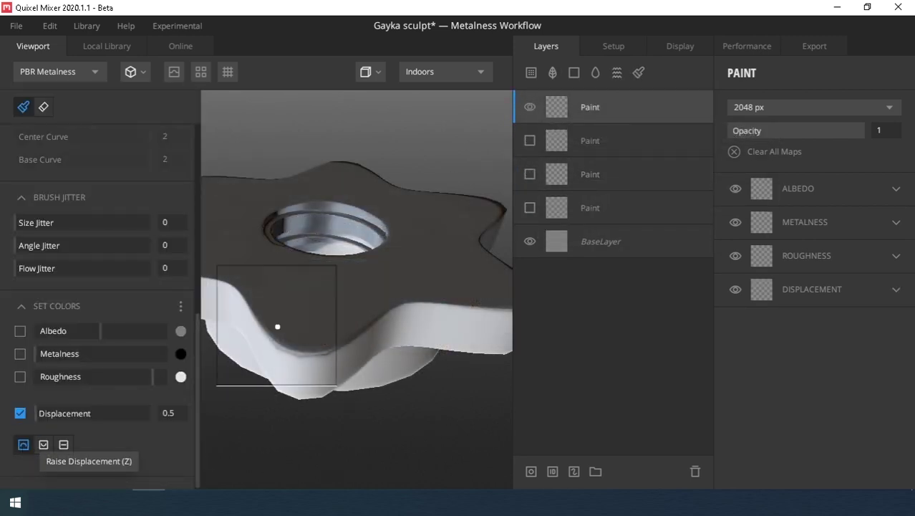
Step: Stamp the scratch alpha over the star's flat underside in a straight-on view, and lower the new layer's displacement strength to 0.696
click(370, 72)
click(370, 150)
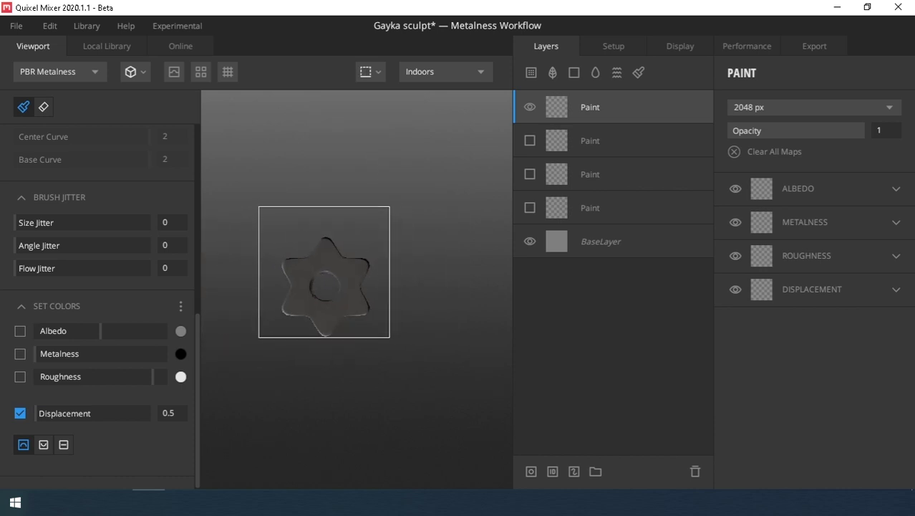
click(324, 272)
scroll(348, 293, up, 5)
middle_drag(376, 215, 344, 208)
scroll(392, 290, up, 5)
middle_drag(392, 290, 359, 332)
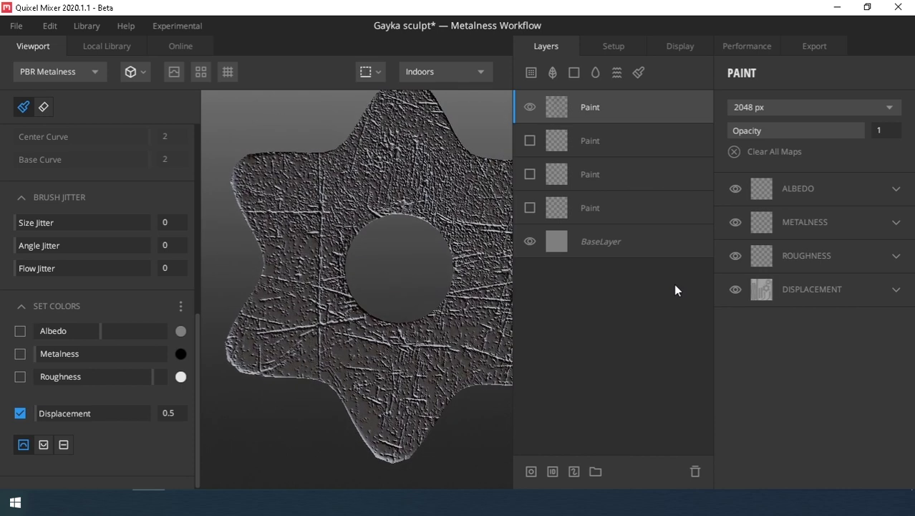
click(813, 288)
drag(751, 364, 733, 367)
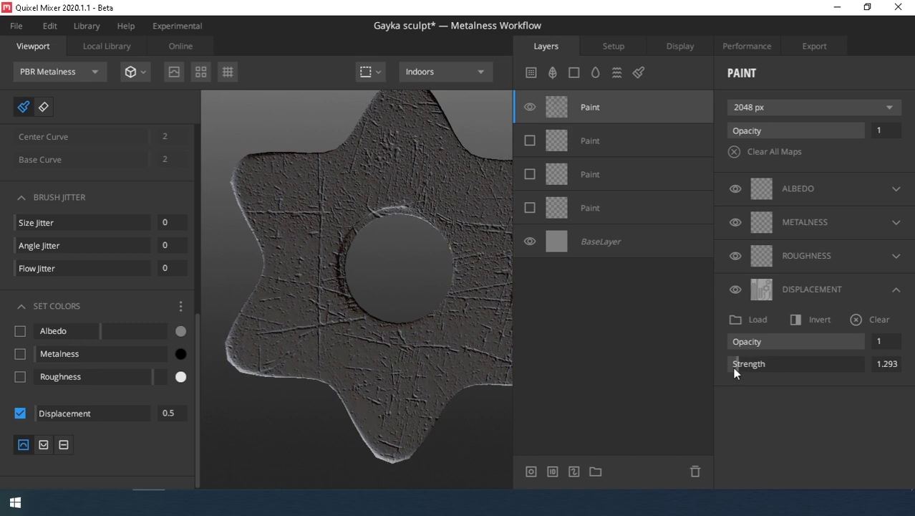
Step: Add a solid layer above the paint layers, and restrict it with a material ID mask to the yellow Bright Green and Bright Magenta areas
click(573, 73)
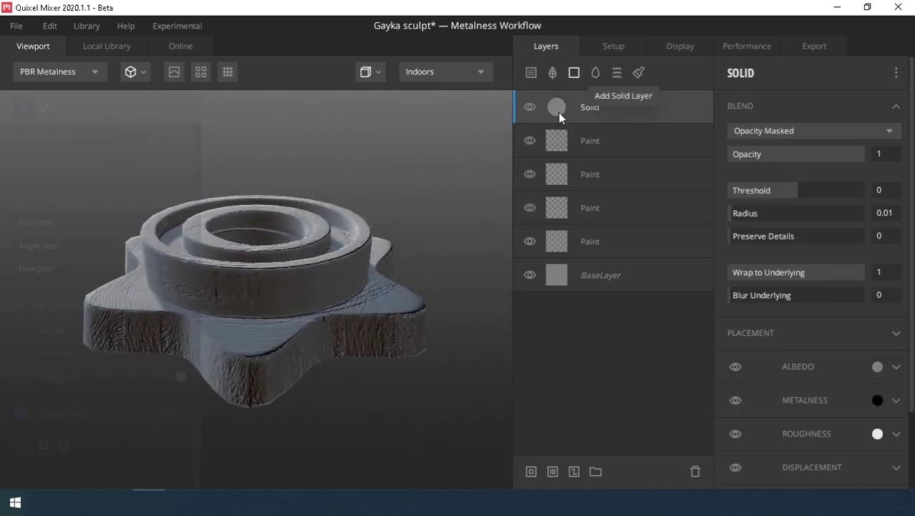
click(552, 471)
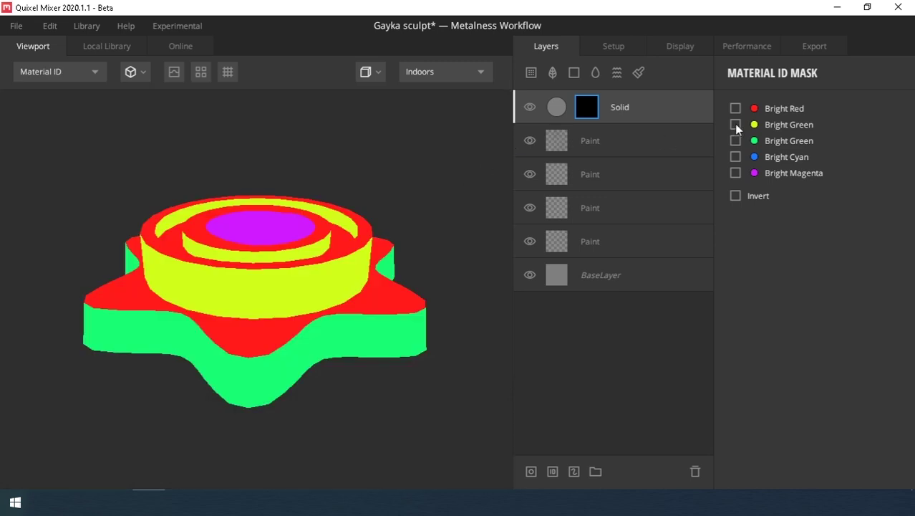
click(736, 124)
click(736, 173)
click(376, 73)
click(376, 73)
Step: Turn off the solid layer's albedo, metalness and roughness, and load a streaked texture image as its displacement
click(556, 107)
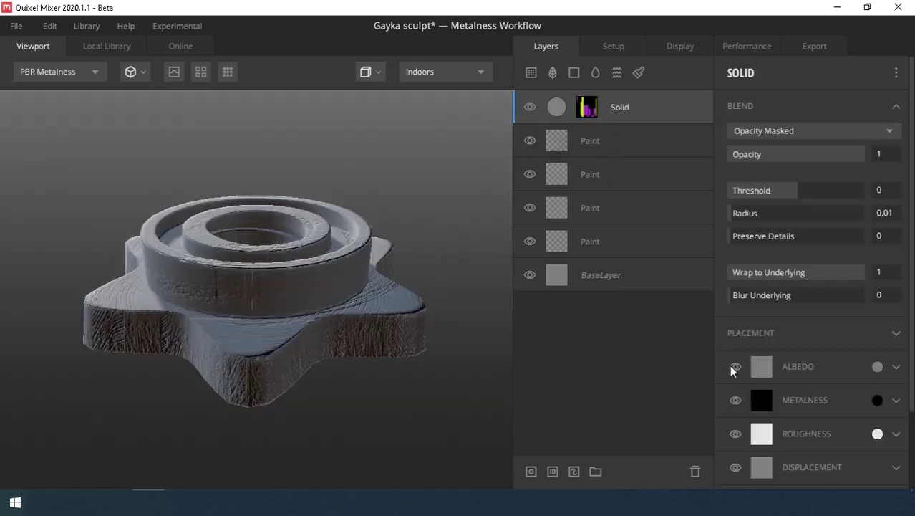
scroll(737, 431, down, 3)
click(858, 374)
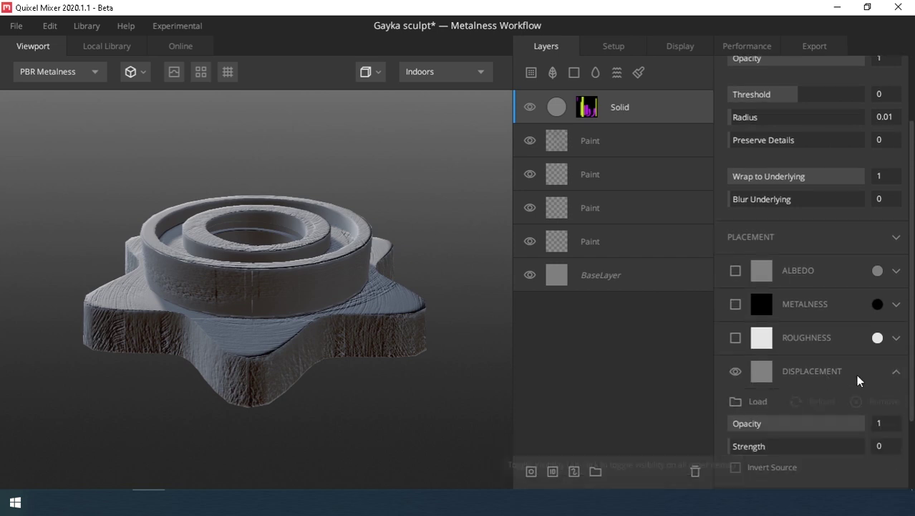
click(753, 401)
double_click(403, 154)
Step: Enable generating the solid layer's normals from its displacement
click(787, 238)
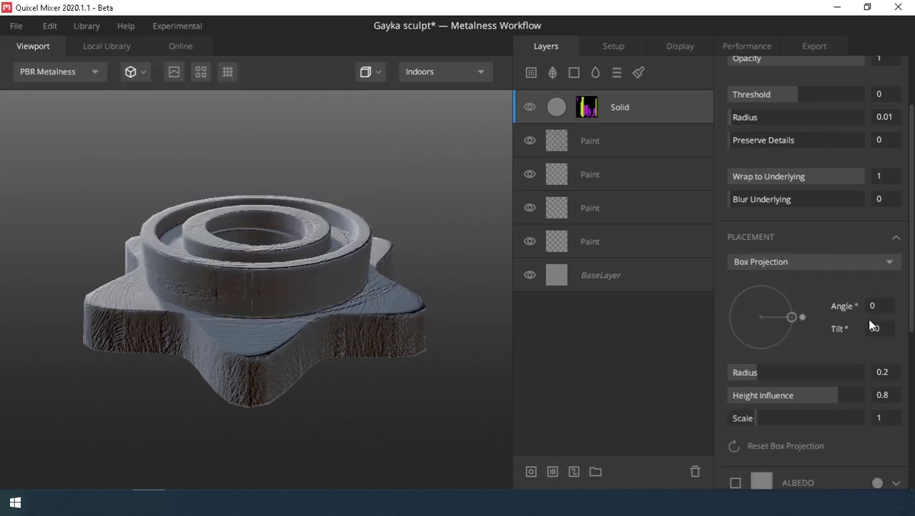
scroll(810, 407, down, 5)
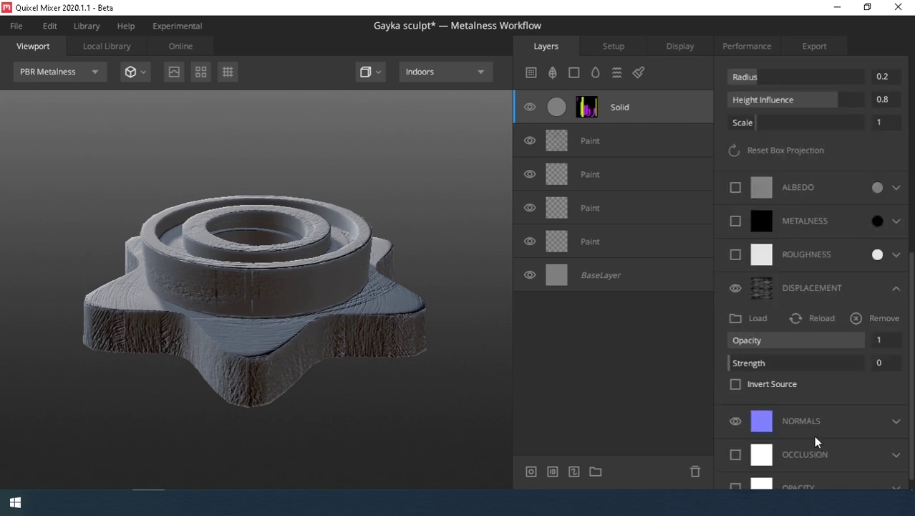
scroll(822, 421, down, 2)
click(736, 401)
scroll(261, 327, up, 2)
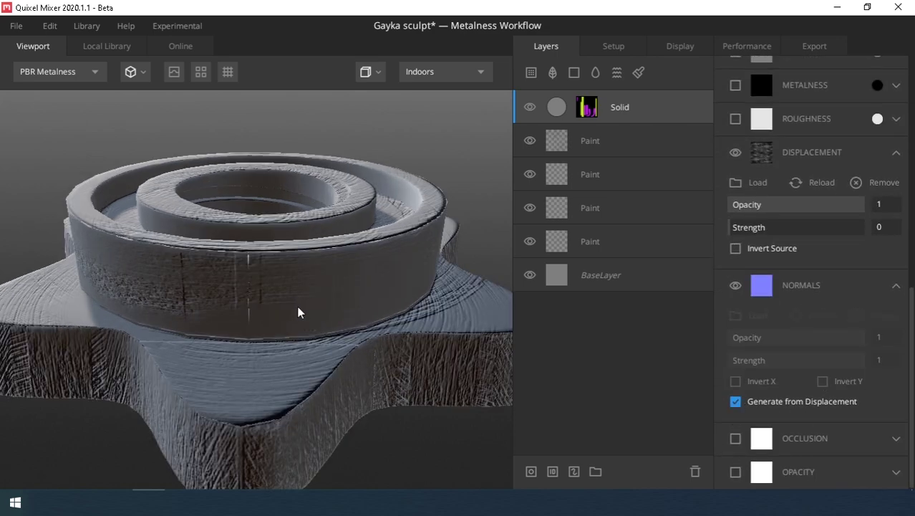
Step: Set the solid layer's displacement strength to 7.463 with the source inverted, and change its placement to Tiling
scroll(734, 337, up, 2)
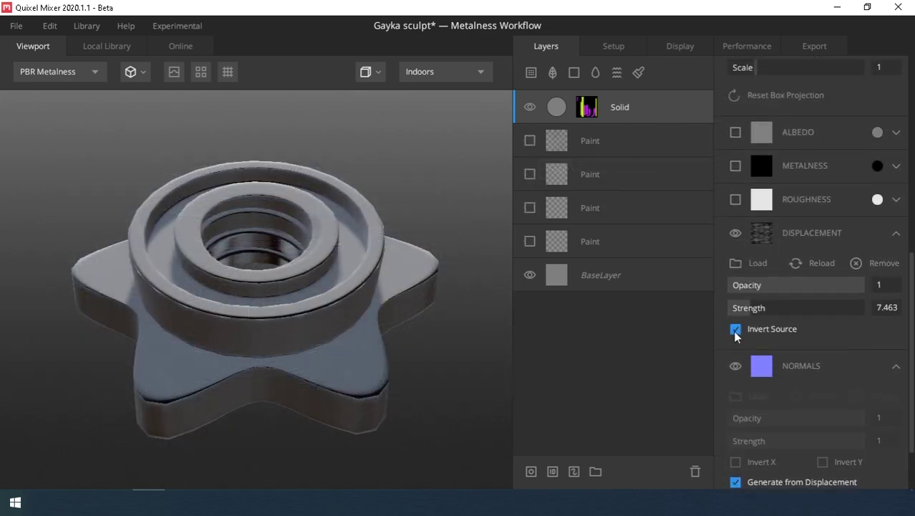
click(736, 330)
scroll(766, 331, up, 5)
click(764, 328)
click(764, 343)
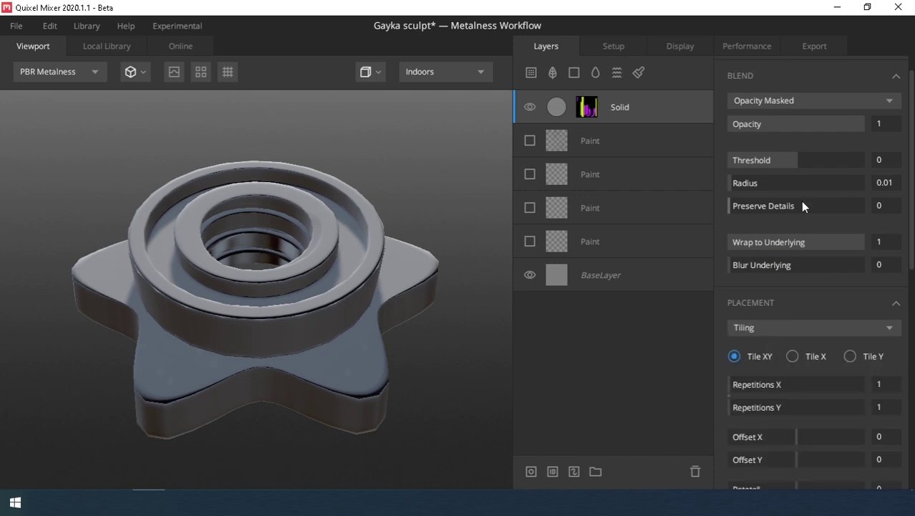
Step: Set the solid layer's blend threshold to 0.269 and its blend mode to From Above
scroll(802, 205, up, 1)
click(805, 192)
click(785, 131)
click(773, 148)
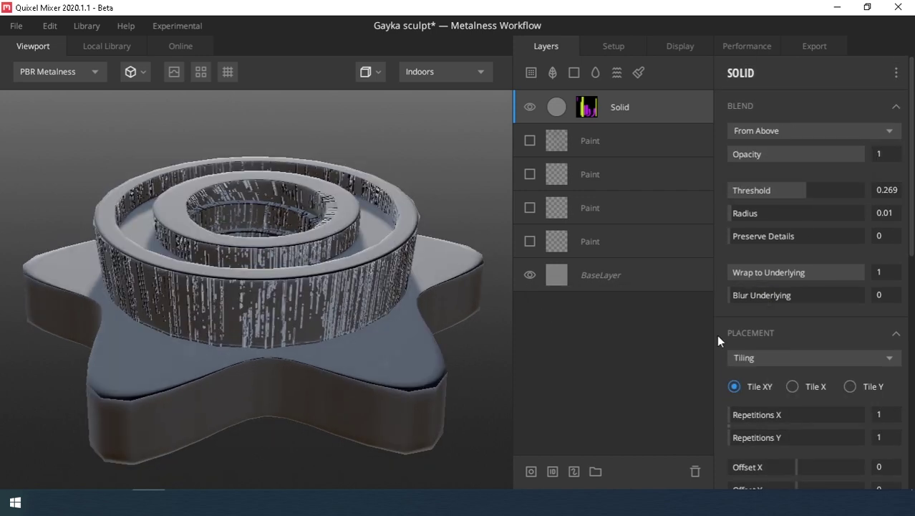
Step: Rotate the solid layer's tiling 90° and offset it 0.244 in Y
scroll(840, 358, down, 3)
text(90)
key(Return)
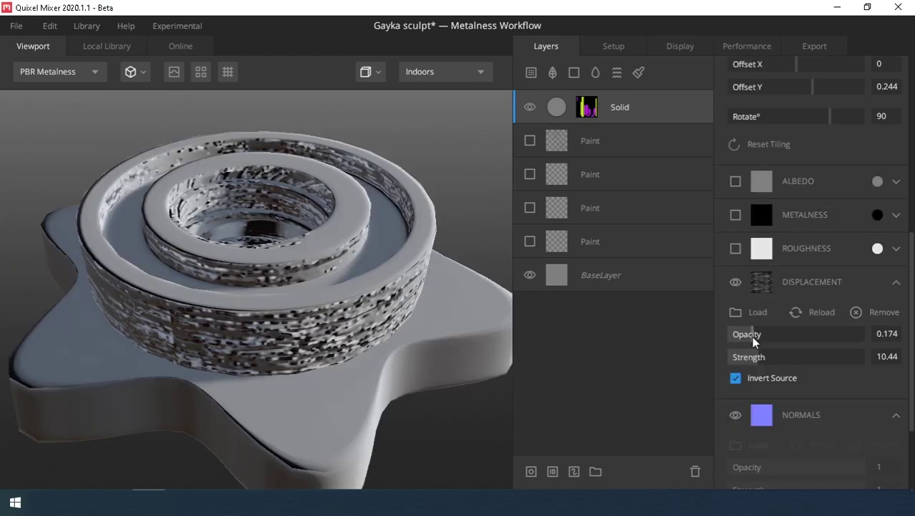
Step: Set the solid layer's displacement opacity to 0.373 at strength 10.44, and stop inverting its source
drag(753, 337, 779, 333)
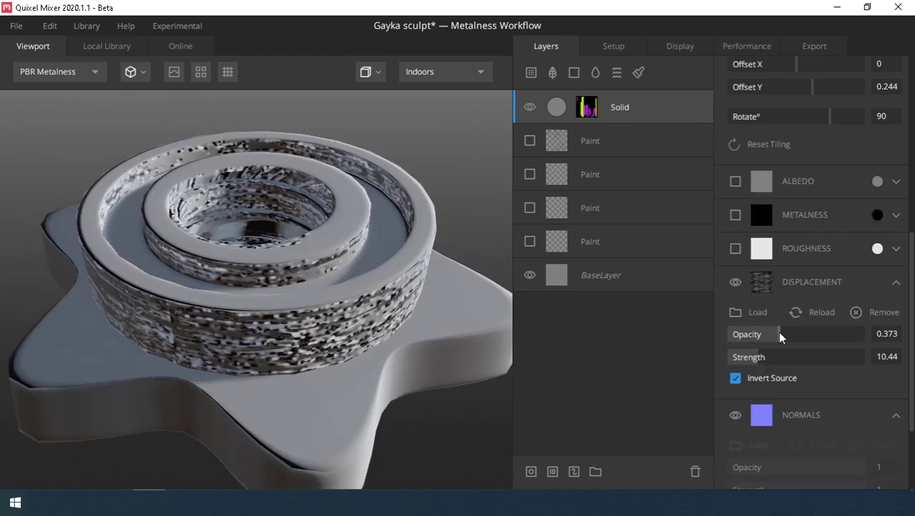
click(736, 378)
scroll(373, 355, up, 5)
scroll(287, 315, down, 5)
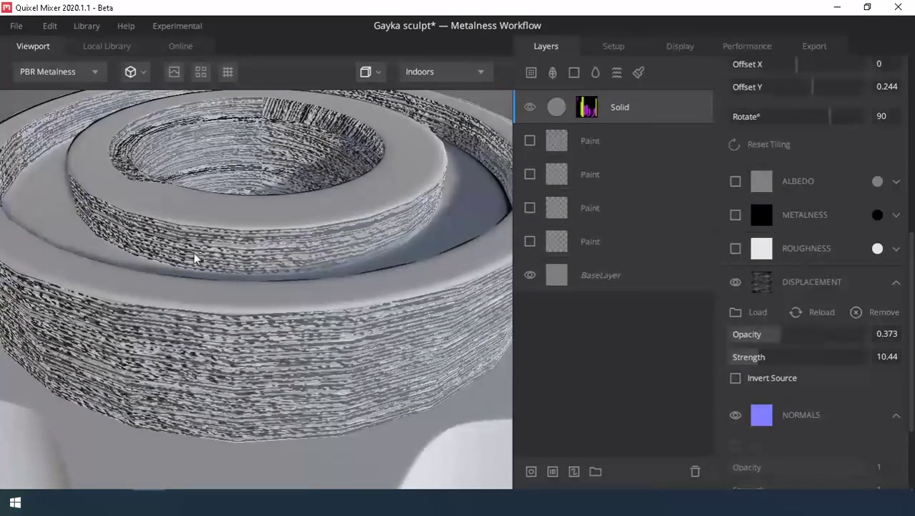
Step: Tile the solid layer's texture twice in X and Y, and set its blend opacity to 0.393, threshold 0.01 and radius 0.124
scroll(747, 377, down, 3)
scroll(752, 344, up, 10)
scroll(759, 334, up, 2)
drag(825, 156, 746, 155)
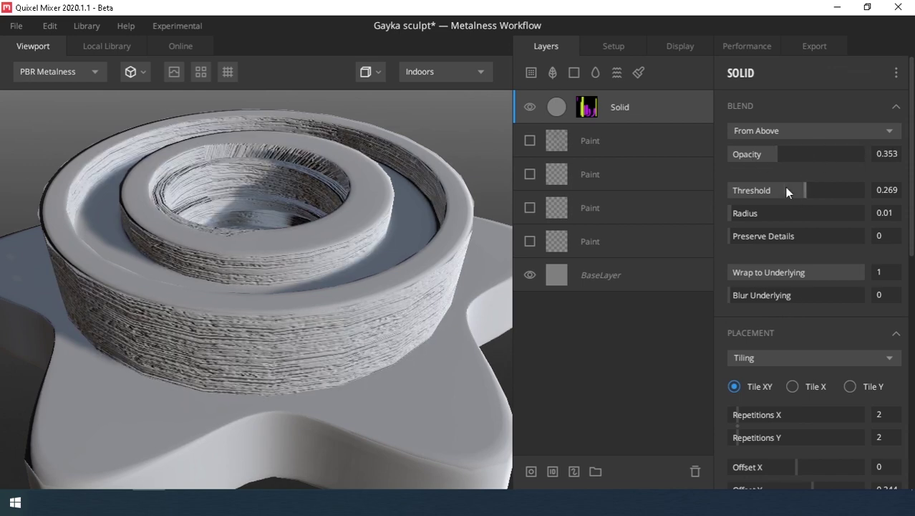
drag(786, 191, 795, 190)
drag(261, 335, 157, 254)
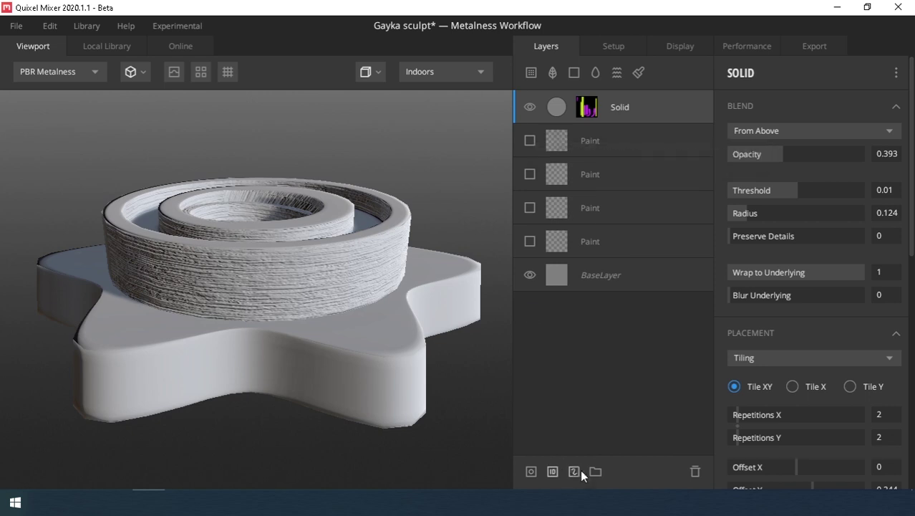
Step: Add a paint mask to the solid layer, and soften the streaks on the ring walls with a soft brush of size 288.6 at opacity 59
click(575, 470)
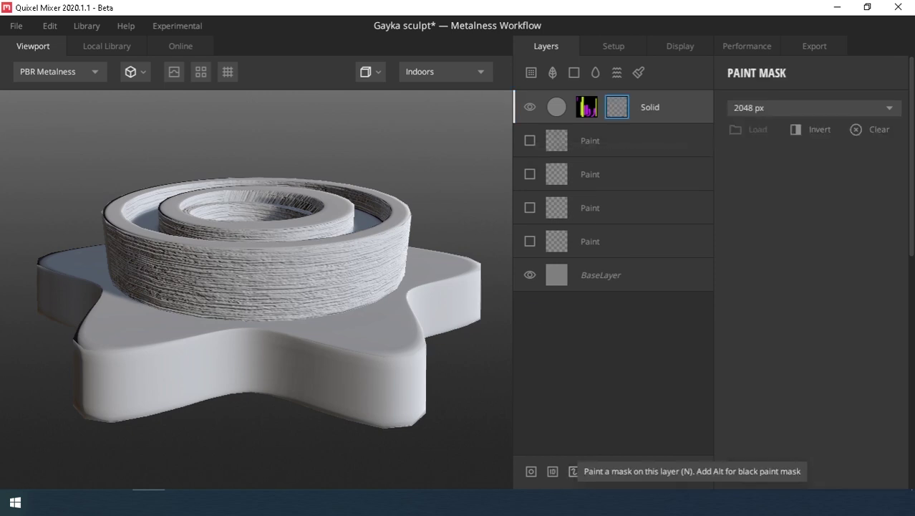
key(e)
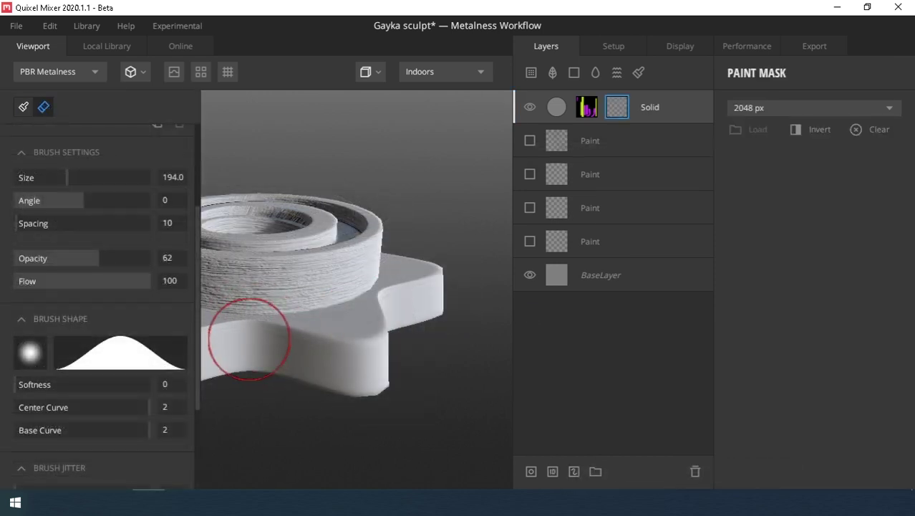
middle_drag(293, 326, 357, 323)
click(25, 107)
click(29, 351)
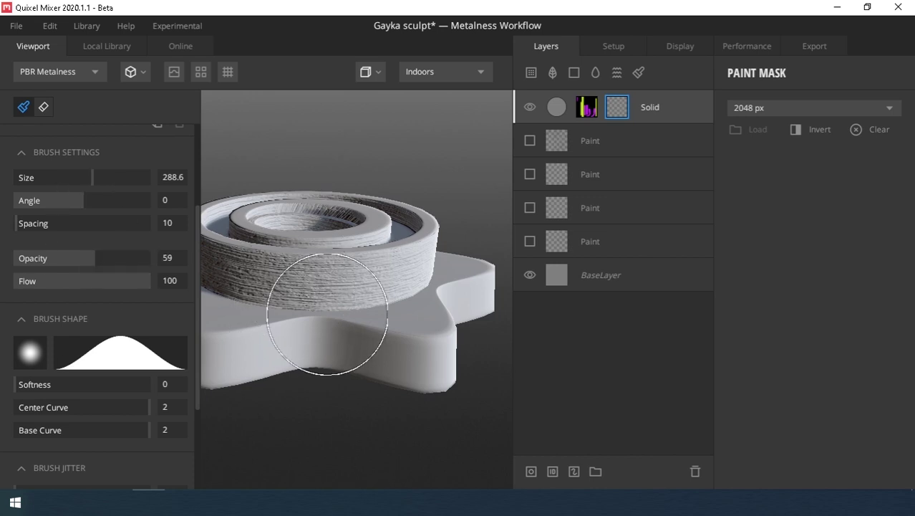
mouse_move(327, 314)
mouse_down()
mouse_move(235, 355)
mouse_move(263, 346)
mouse_up()
scroll(308, 354, up, 2)
drag(321, 334, 277, 333)
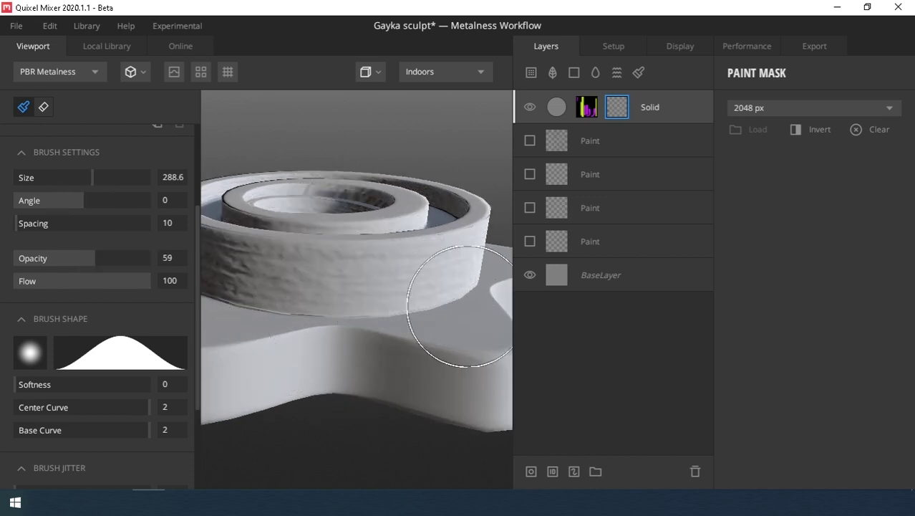
Step: Show all four paint layers together with the solid layer, and save the mix
click(530, 208)
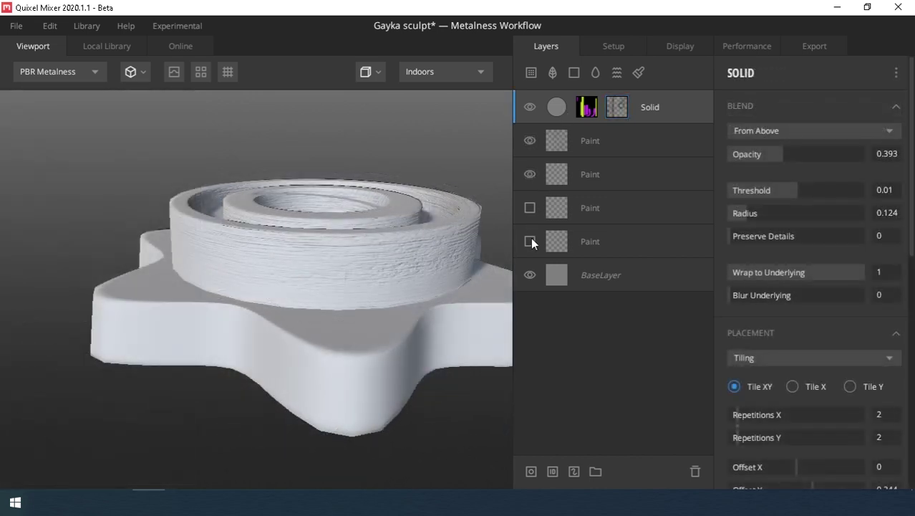
click(531, 242)
scroll(321, 192, down, 3)
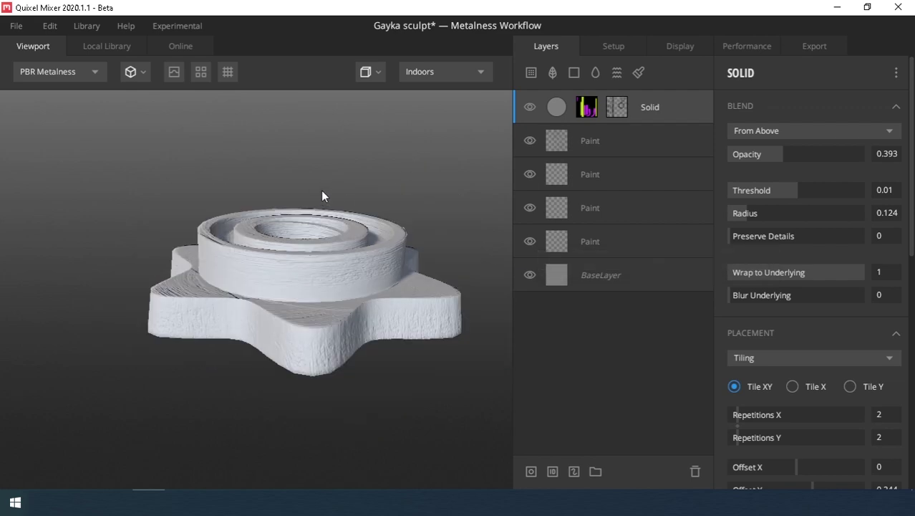
click(15, 26)
click(31, 100)
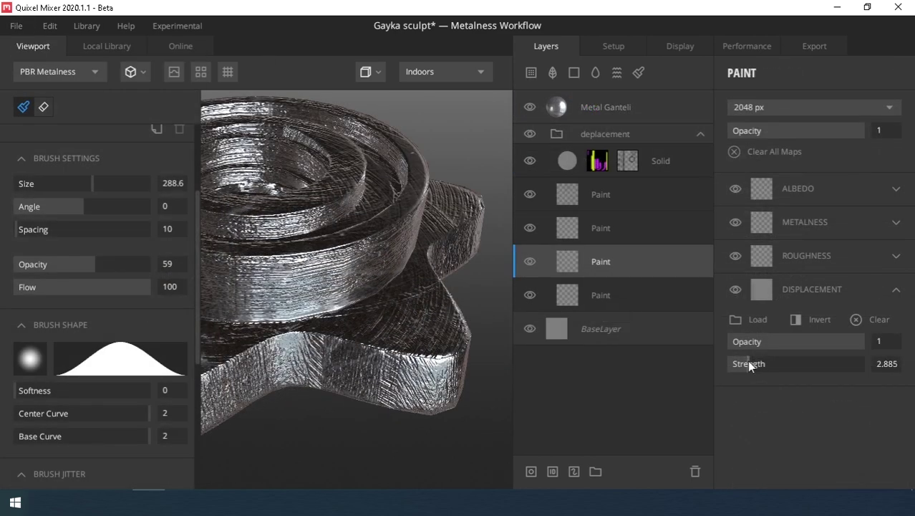
Step: Set the third paint layer's displacement strength to 2.885, and toggle the second paint layer off and on to compare its effect
click(747, 363)
click(539, 228)
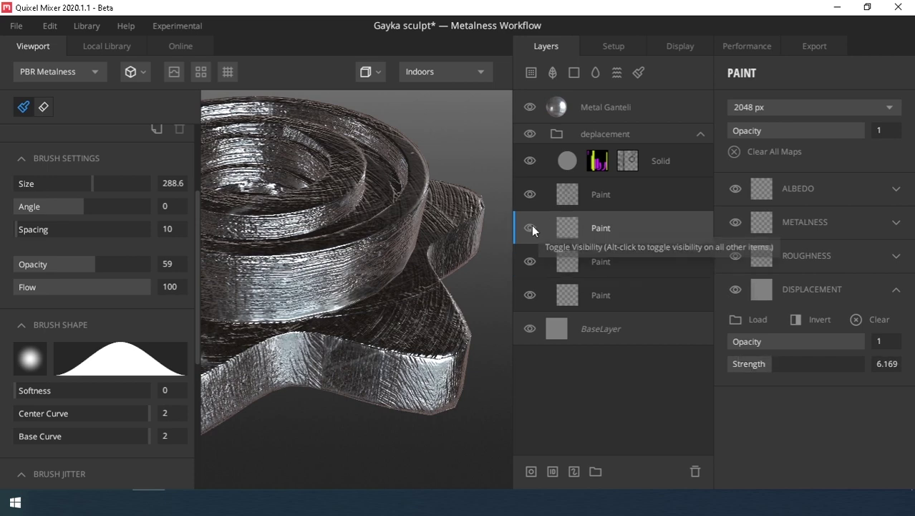
click(531, 227)
click(530, 227)
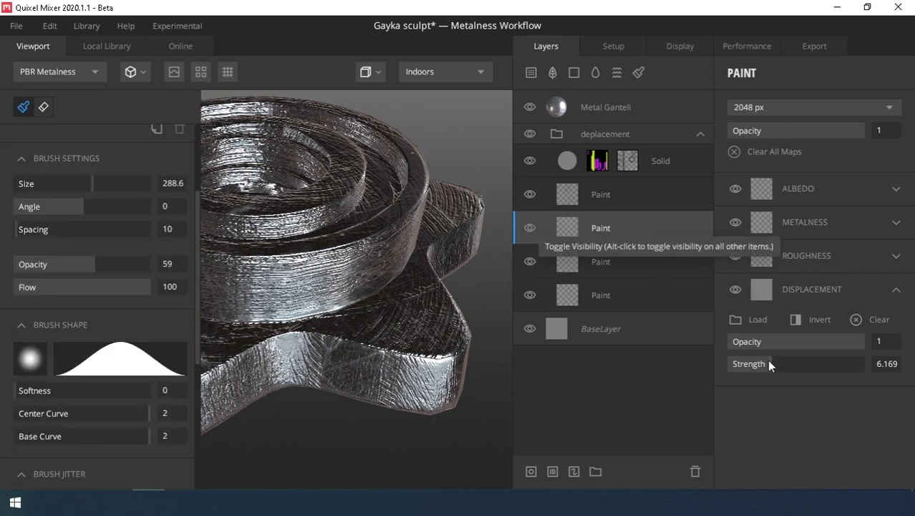
click(590, 193)
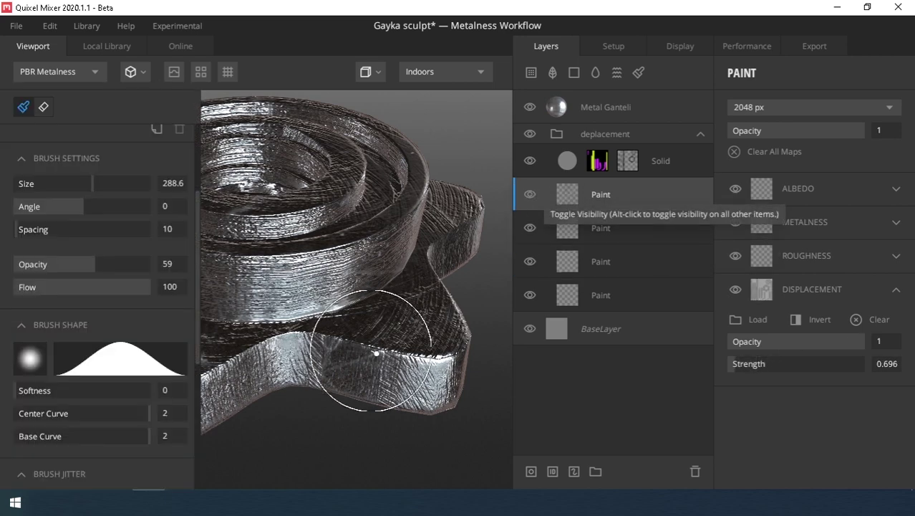
Step: Lower the solid layer's blend opacity to weaken the horizontal streaks on the metal rings
alt+drag(376, 354, 318, 334)
scroll(391, 179, down, 5)
scroll(317, 334, up, 3)
alt+middle_drag(308, 318, 331, 313)
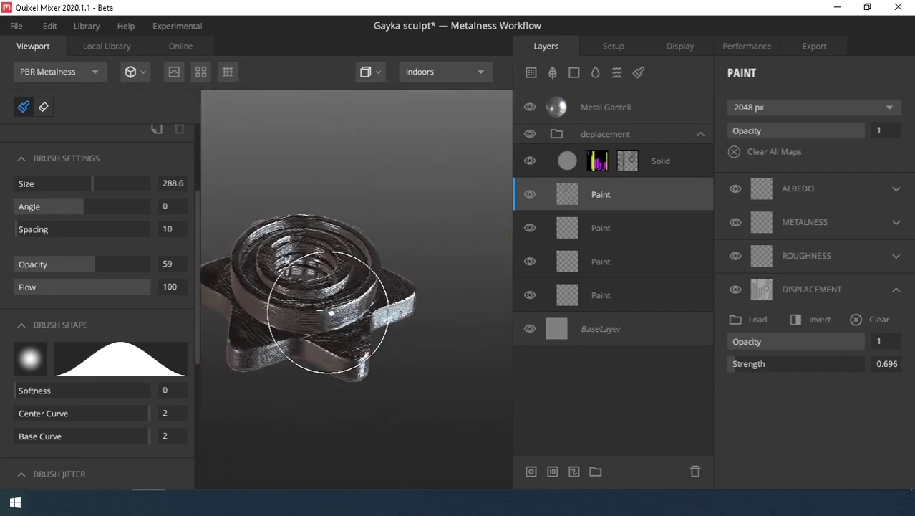
scroll(329, 313, up, 5)
click(623, 159)
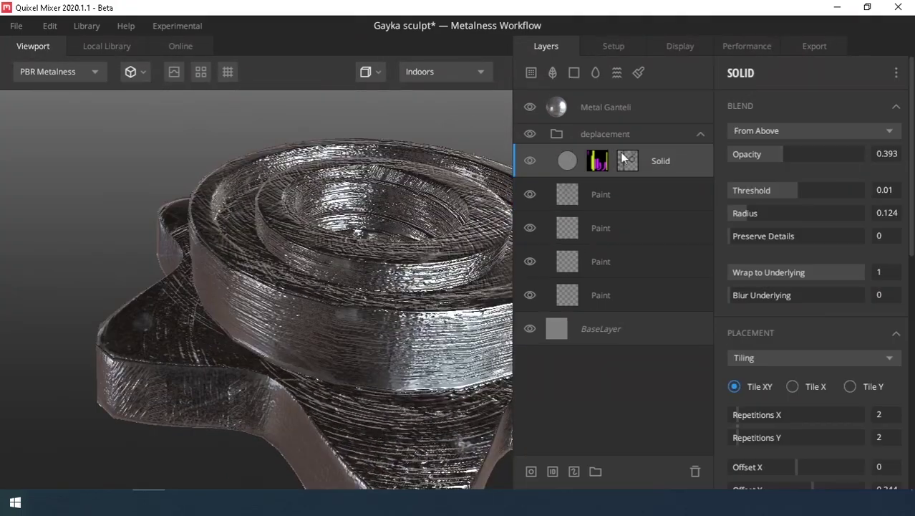
drag(755, 160, 746, 156)
mouse_move(459, 236)
mouse_down()
mouse_move(266, 454)
mouse_move(360, 187)
mouse_move(319, 290)
mouse_up()
Step: Add a new paint layer at the top of the displacement group, and load an irregular grunge alpha image as its brush shape
click(638, 72)
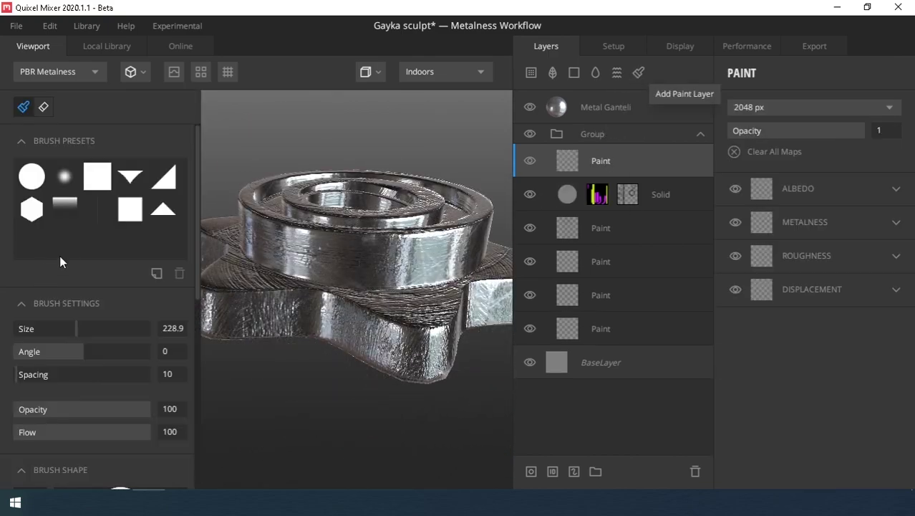
scroll(35, 425, down, 2)
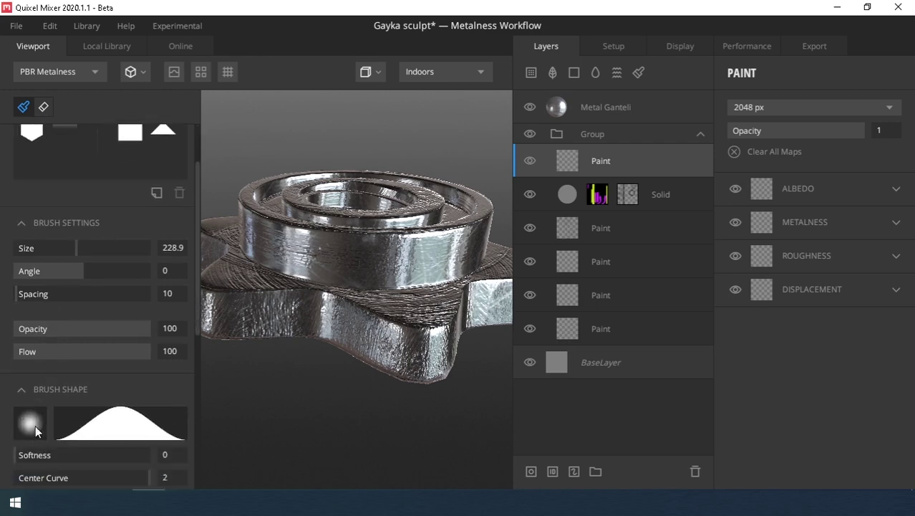
click(29, 424)
double_click(220, 136)
alt+drag(280, 306, 280, 244)
scroll(108, 368, down, 8)
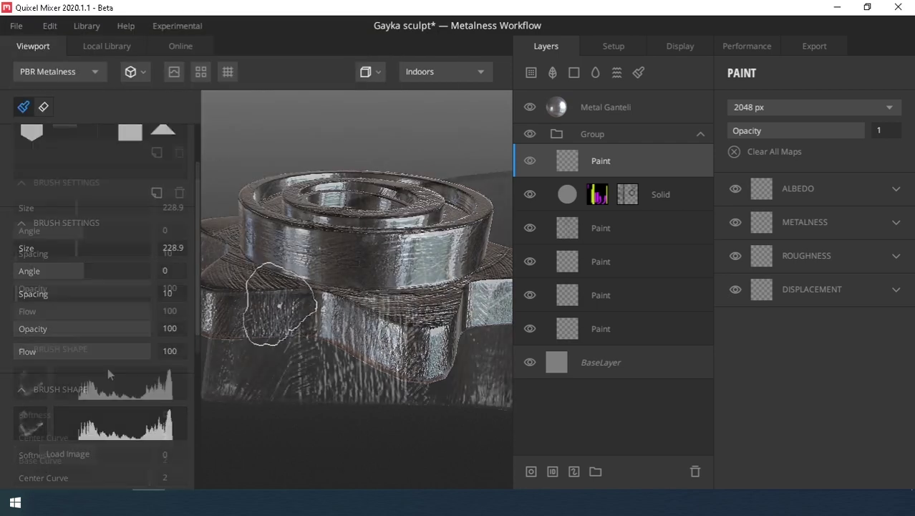
Step: Stamp a displacement-only grunge mark onto the nut with the raising brush mode, and load Displacement grouves 2.png as the brush shape
scroll(323, 308, up, 5)
click(20, 376)
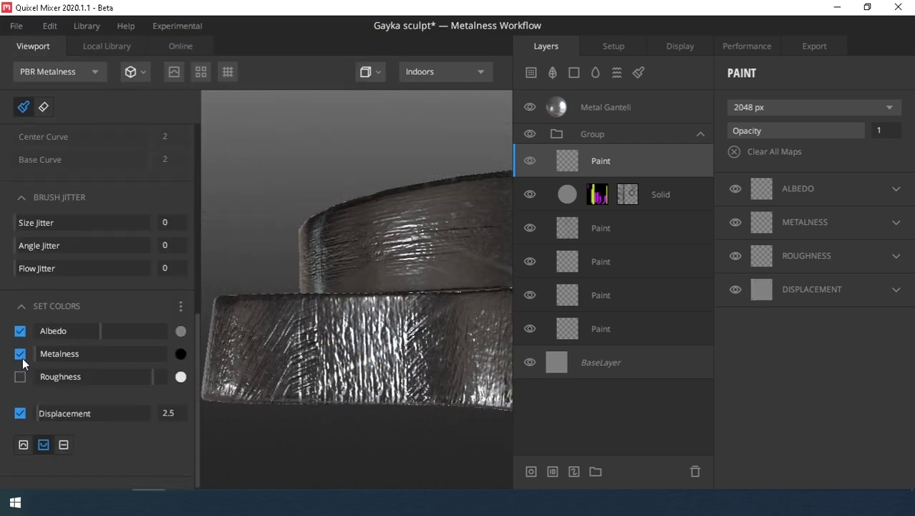
click(23, 445)
click(301, 347)
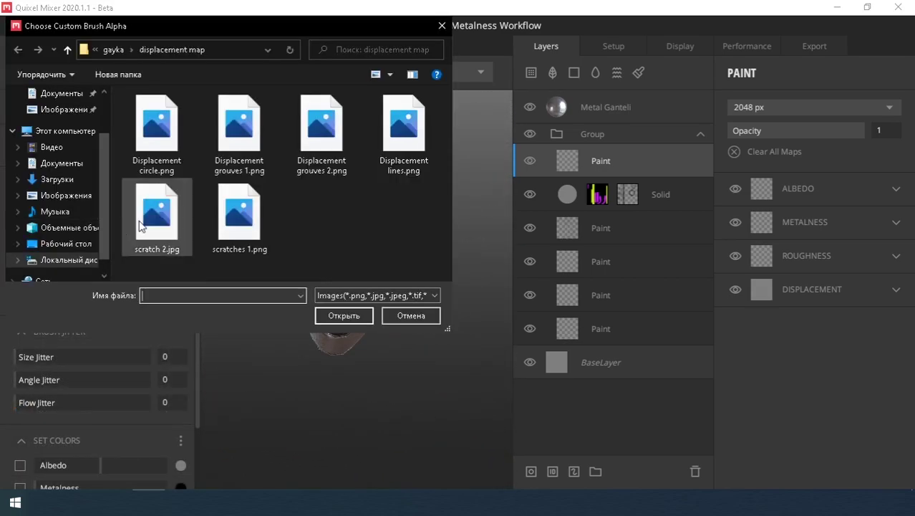
click(318, 136)
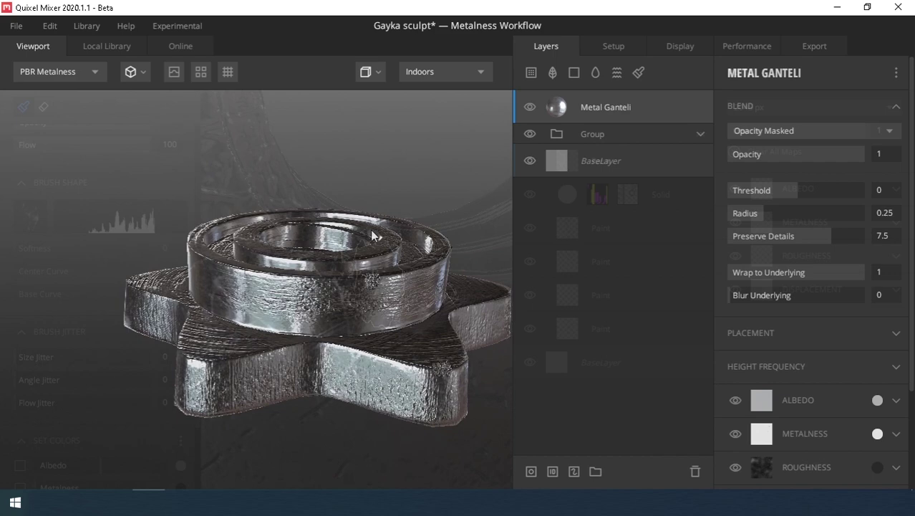
Step: Add a Scratched Painted Iron surface layer above Metal Ganteli, blended From Above with threshold -0.09 and radius 0, with its metalness and roughness channels off
click(532, 72)
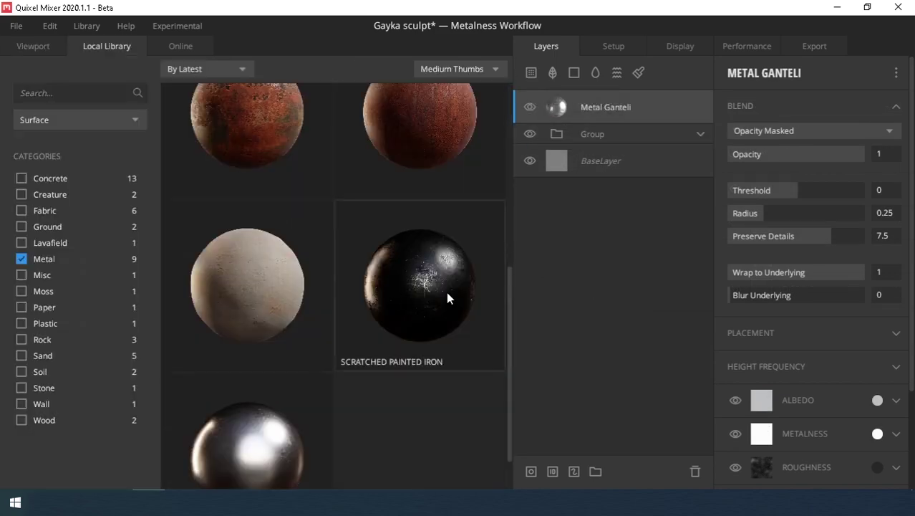
click(445, 293)
click(559, 141)
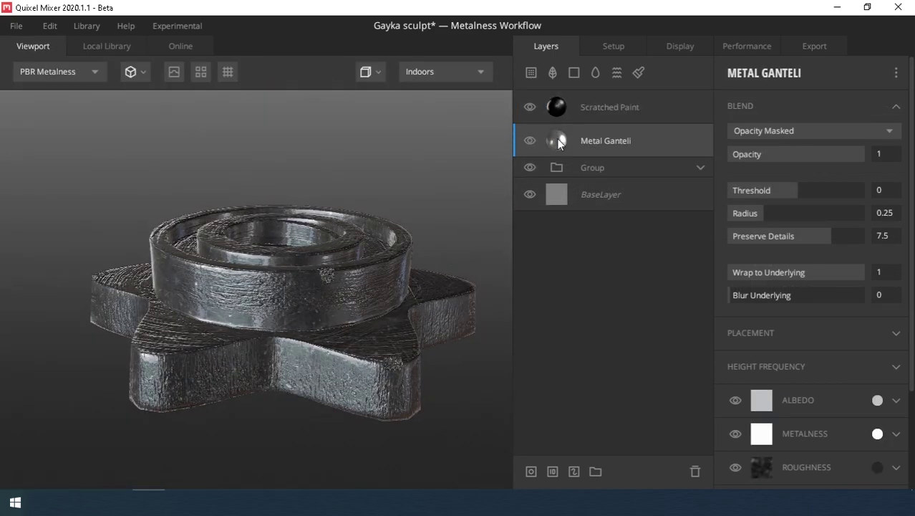
click(644, 108)
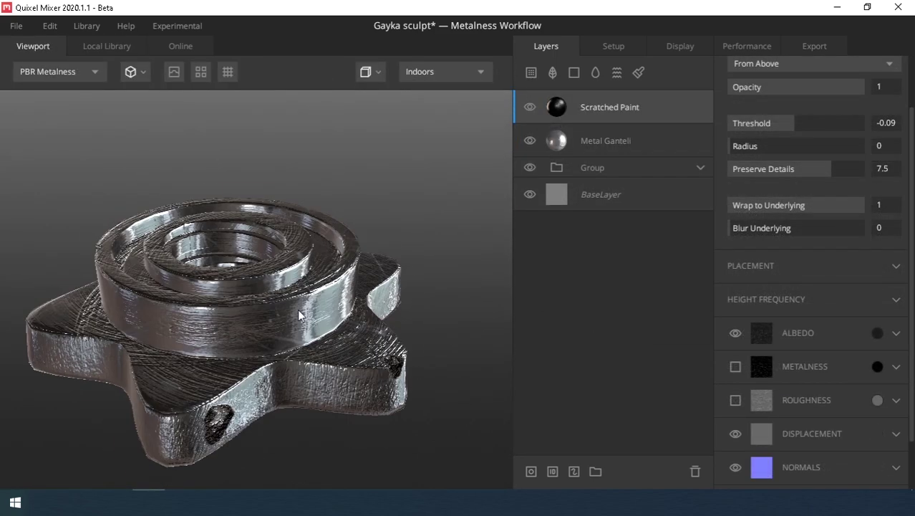
drag(299, 314, 361, 306)
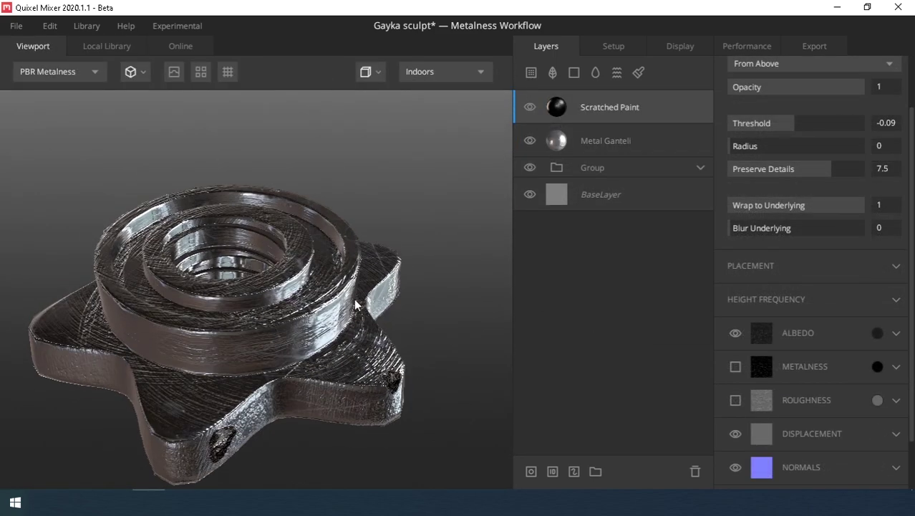
Step: Add a second Scratched Painted Iron surface layer on top, and give it a mask stack with a Curvature component
scroll(356, 304, up, 3)
click(530, 75)
click(371, 316)
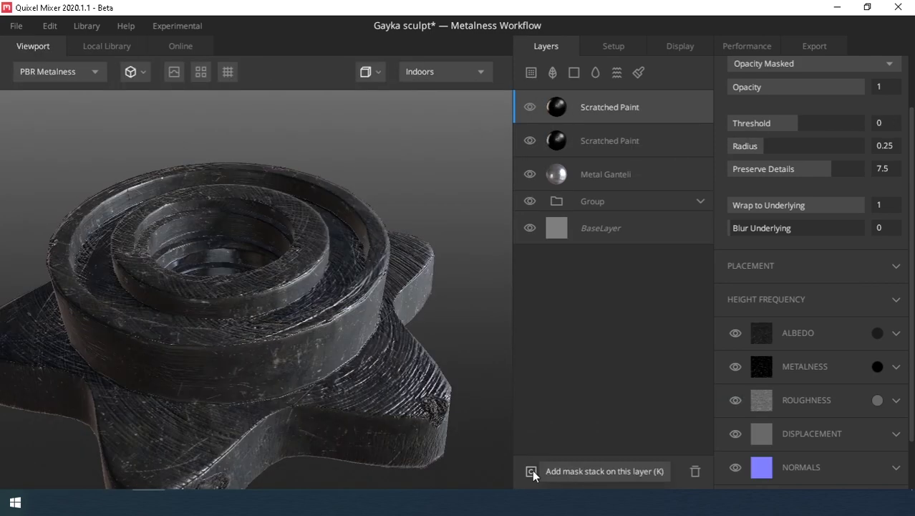
click(531, 471)
click(732, 71)
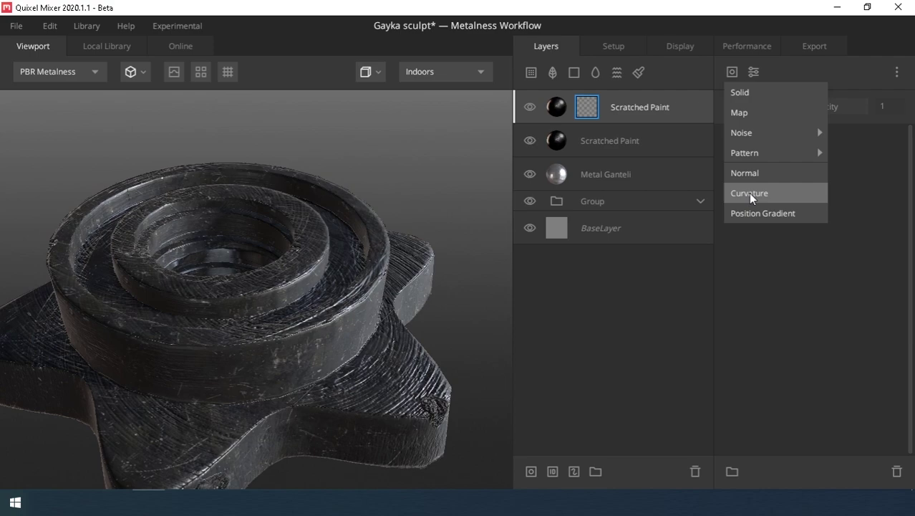
click(749, 193)
Step: Blend the masked Scratched Paint layer From Above with threshold 1.184 and radius 0.562, and turn off its metalness and roughness channels
scroll(734, 351, down, 2)
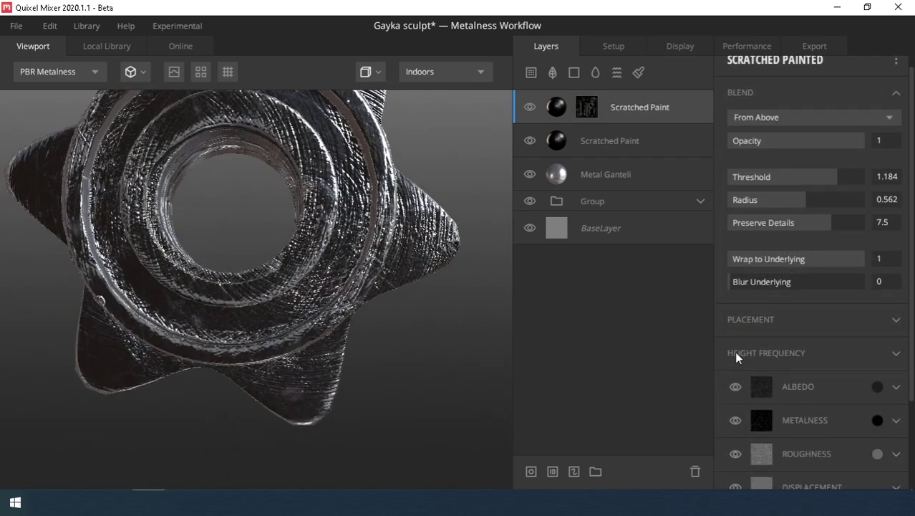
click(735, 393)
click(735, 427)
drag(251, 315, 315, 288)
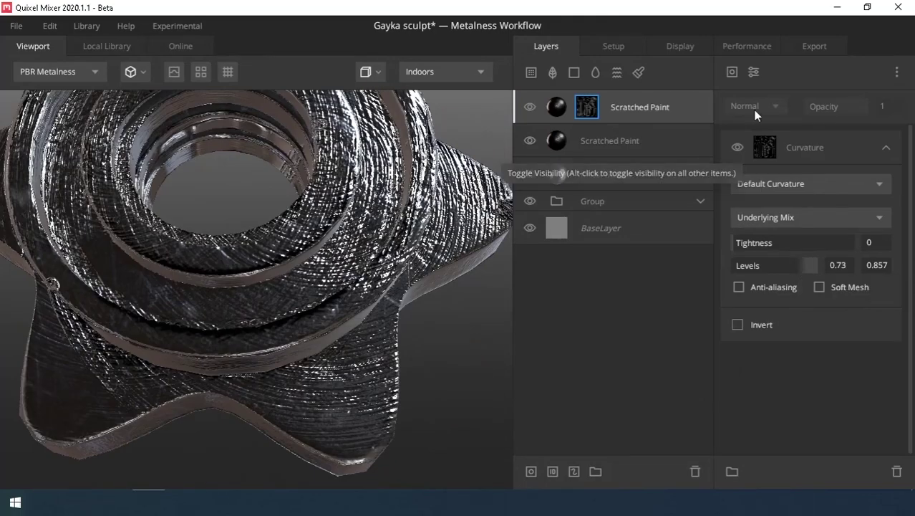
Step: Add Simplex noise to the Scratched Paint mask with amplitude 10, frequency 20, octaves 7, lacunarity 2.715 and persistence 0.635
click(731, 72)
mouse_move(767, 135)
click(831, 132)
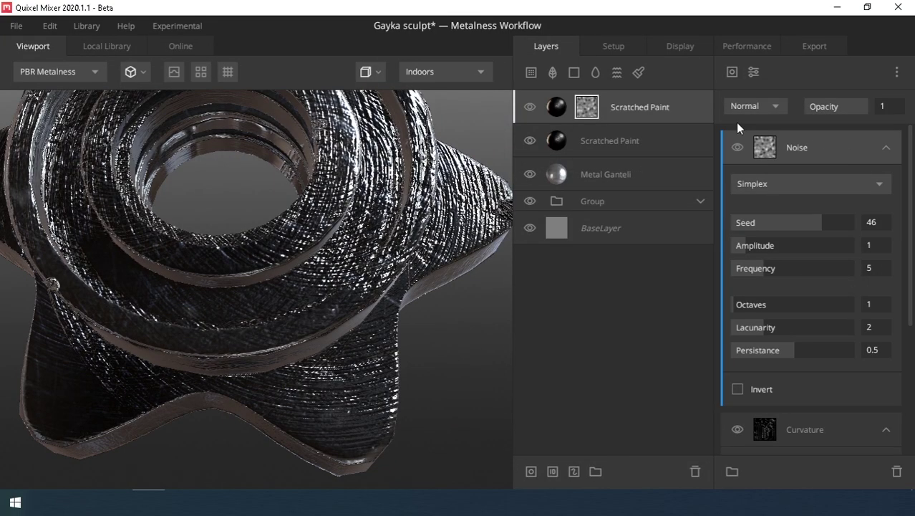
drag(745, 245, 895, 247)
drag(781, 271, 911, 267)
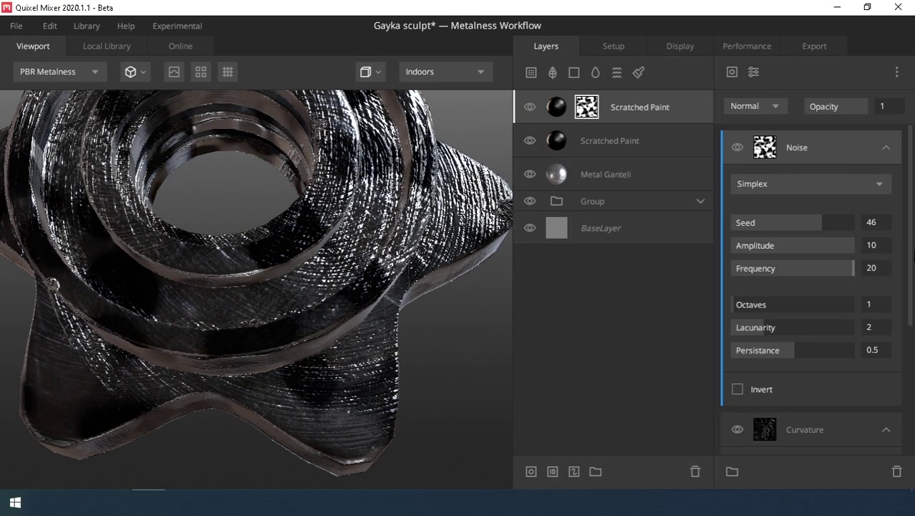
click(813, 304)
click(805, 328)
click(810, 349)
Step: Blend the noise into the Scratched Paint mask with Divide, and set the curvature levels to 0.587 and 0.794
click(755, 106)
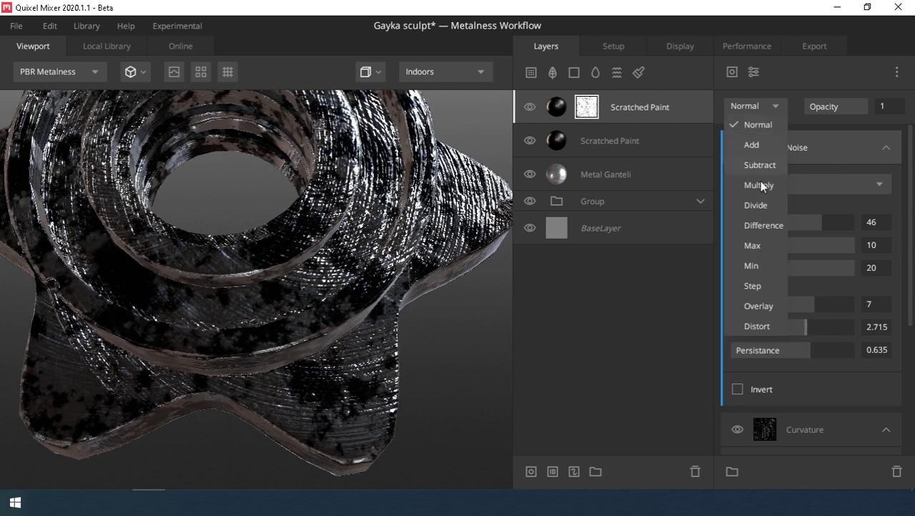
click(760, 206)
scroll(780, 265, down, 3)
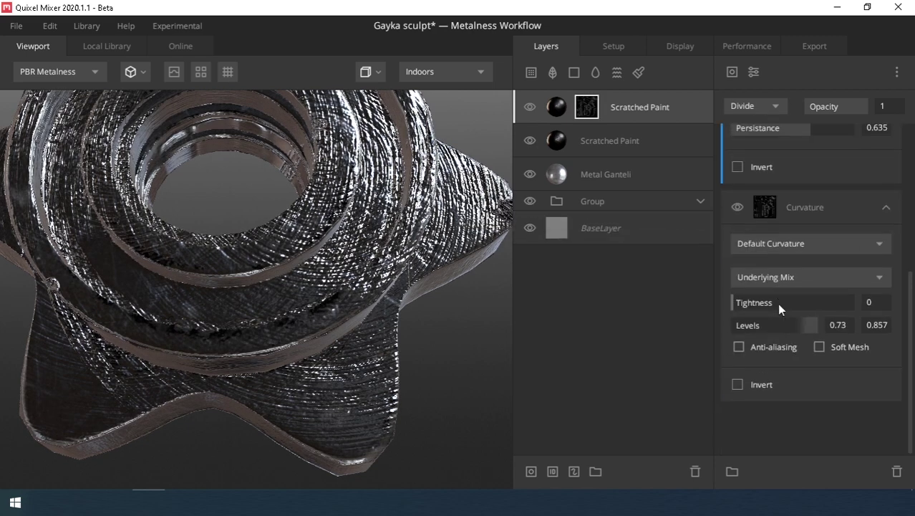
mouse_move(794, 326)
mouse_down()
mouse_move(783, 327)
mouse_move(812, 325)
mouse_move(801, 331)
mouse_up()
drag(249, 322, 427, 217)
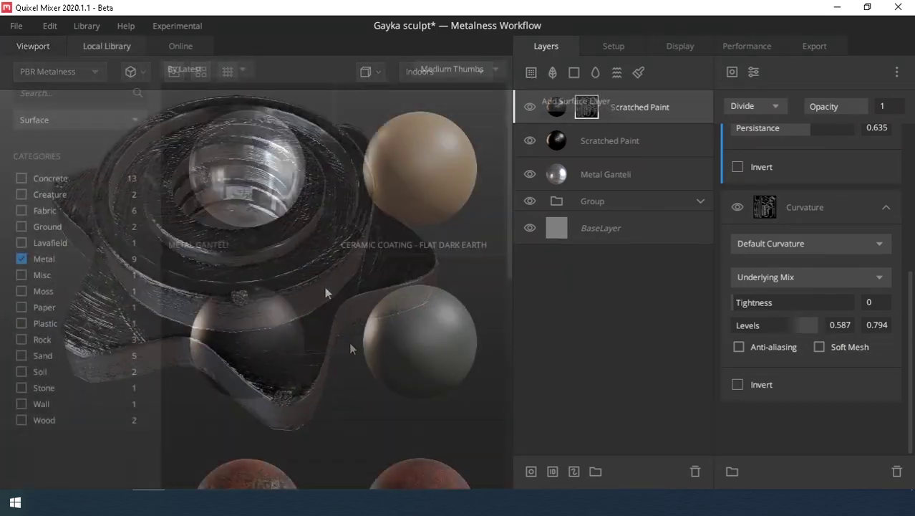
Step: Add a Rusted Metal Sheet surface layer on top, and set its box projection scale to 0.673 and blend threshold to 0.289
click(262, 257)
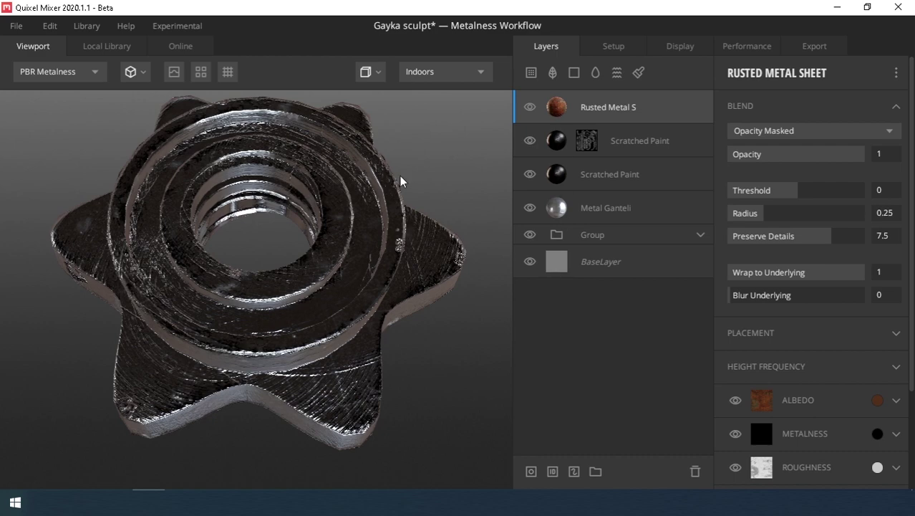
click(780, 332)
scroll(762, 401, down, 2)
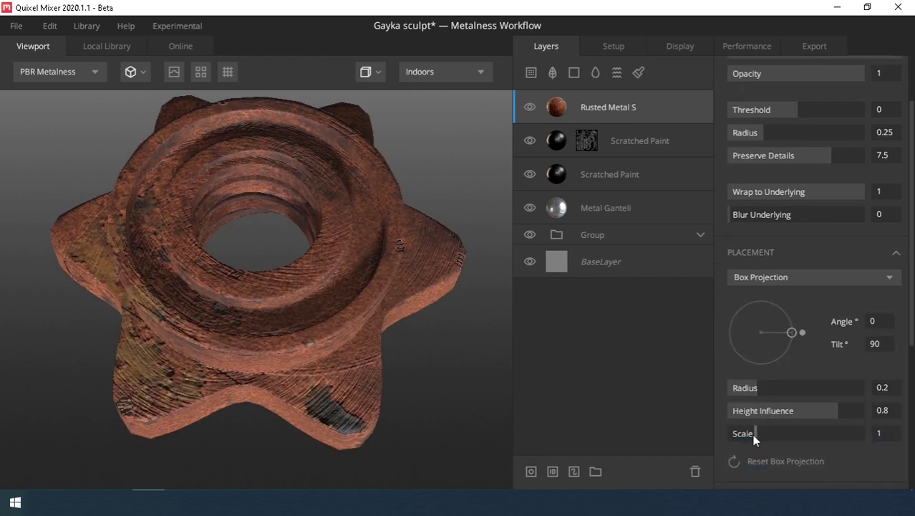
click(746, 433)
click(807, 110)
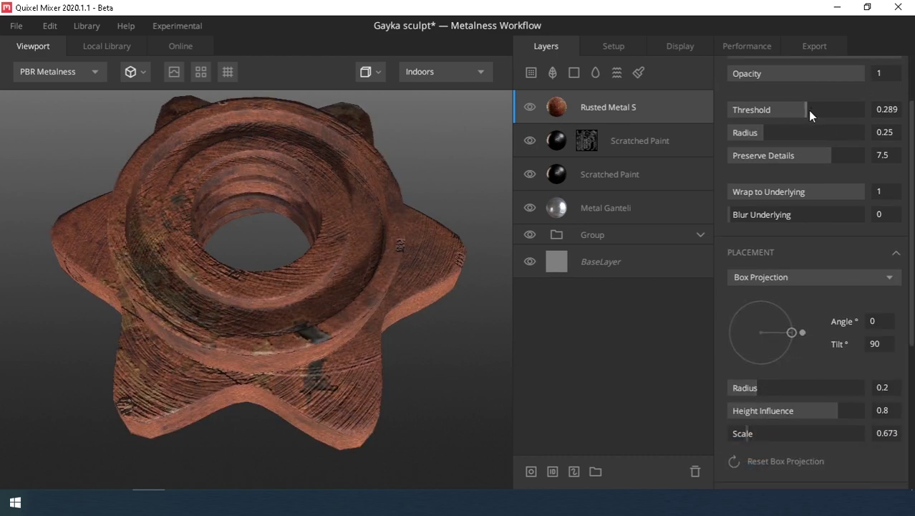
Step: Move the Rusted Metal Sheet layer directly above the displacement group, and invert its normals in X
drag(644, 107, 573, 190)
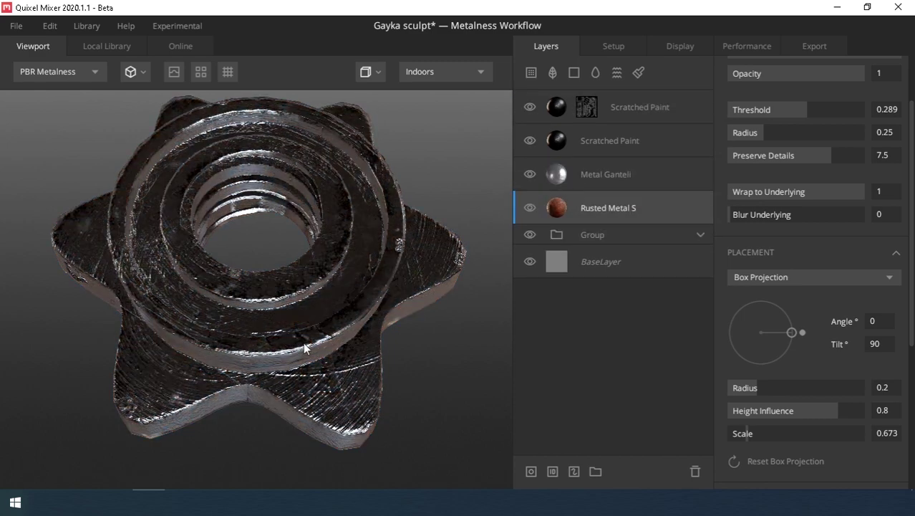
drag(303, 344, 269, 139)
scroll(758, 284, down, 5)
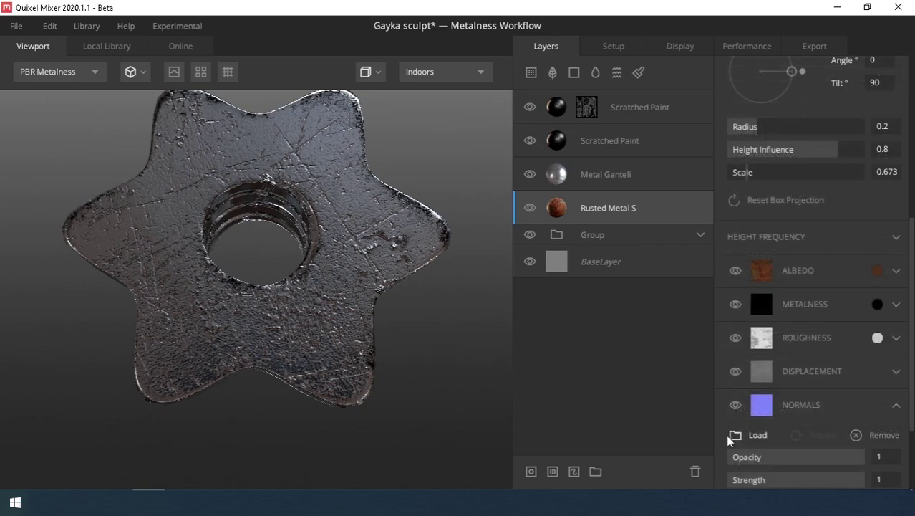
click(825, 396)
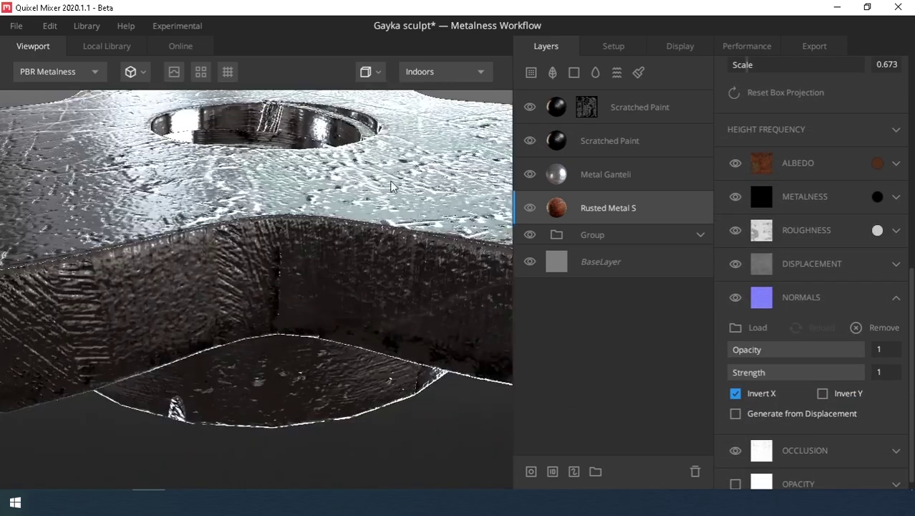
Step: Add another Rusted Metal Sheet surface layer on top, masked by a Cavities Only curvature with levels 0.389 and 0.881
click(531, 72)
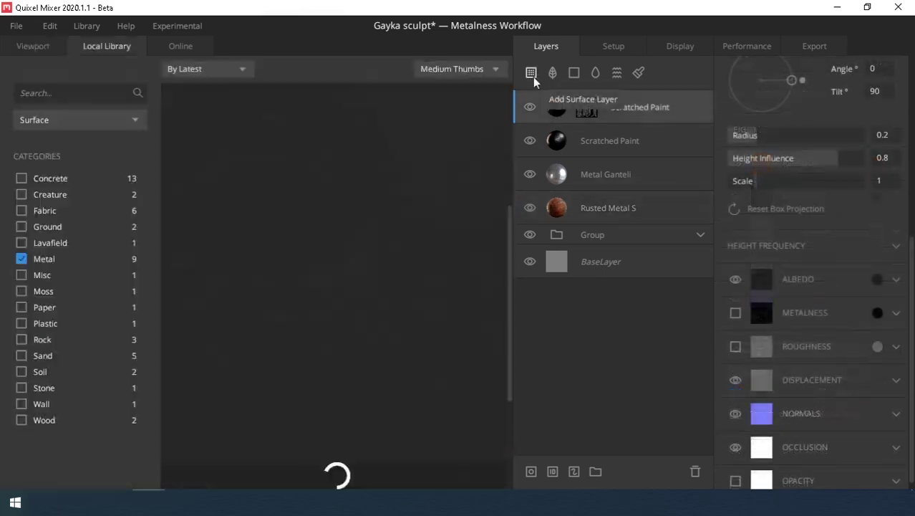
click(430, 235)
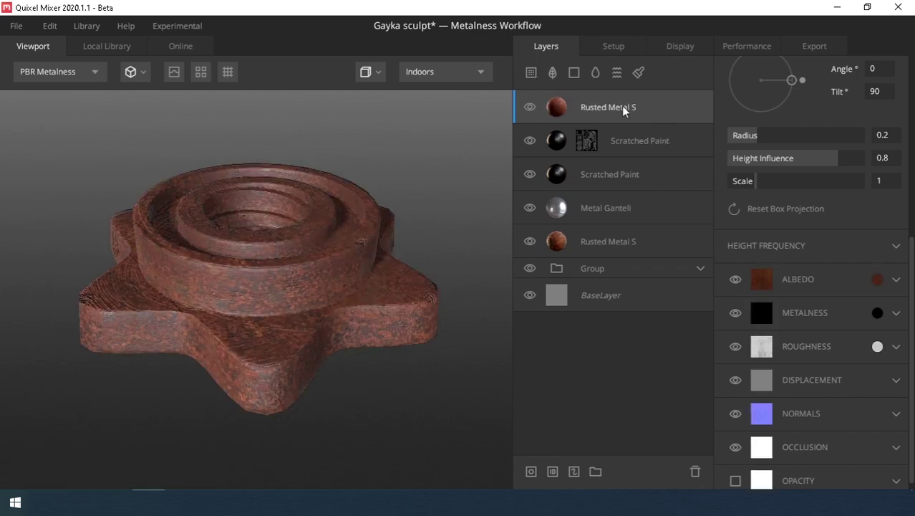
click(531, 471)
click(732, 72)
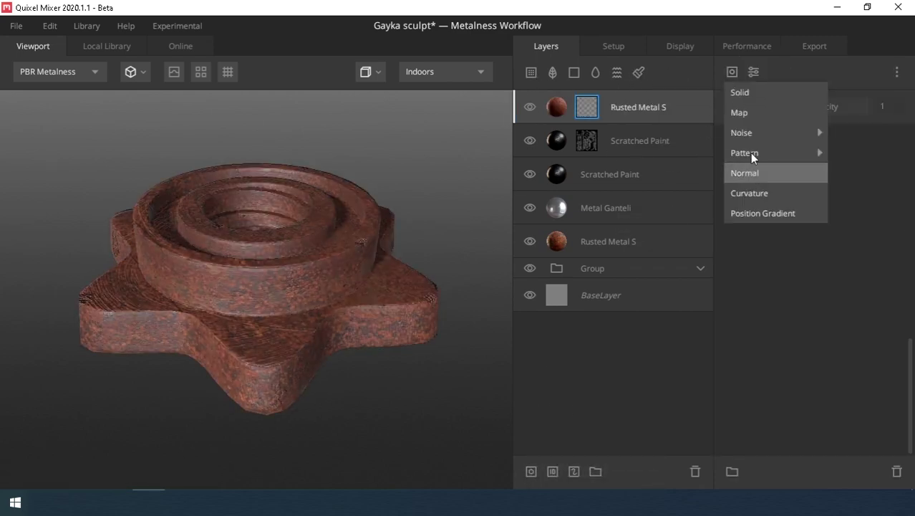
click(750, 192)
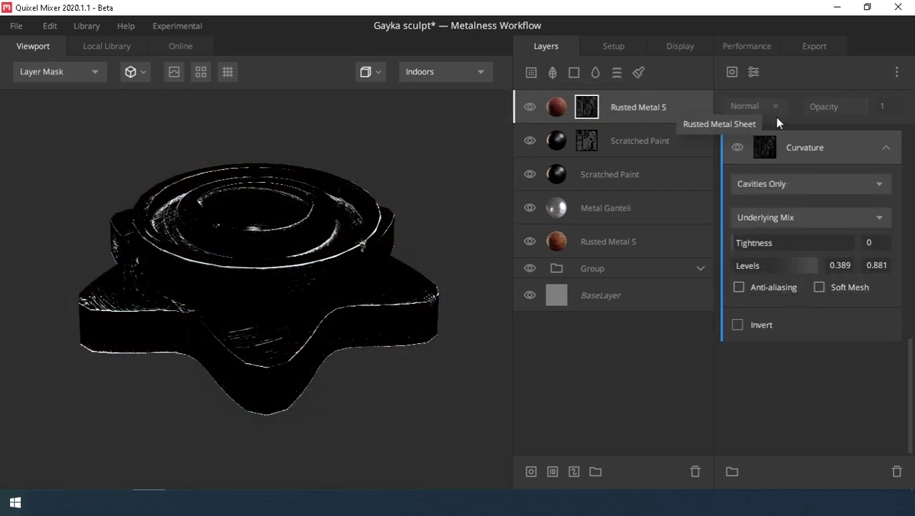
Step: Add Simplex noise to the rust mask, blended with Divide, with seed 6, amplitude 10, frequency 20, octaves 7, lacunarity 2.881 and persistence 0.635
click(732, 72)
mouse_move(746, 153)
click(832, 132)
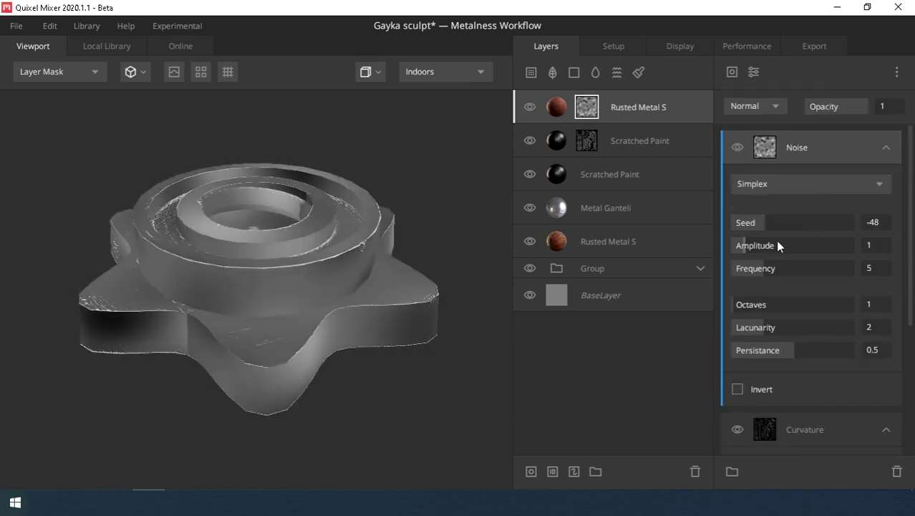
drag(775, 240, 843, 263)
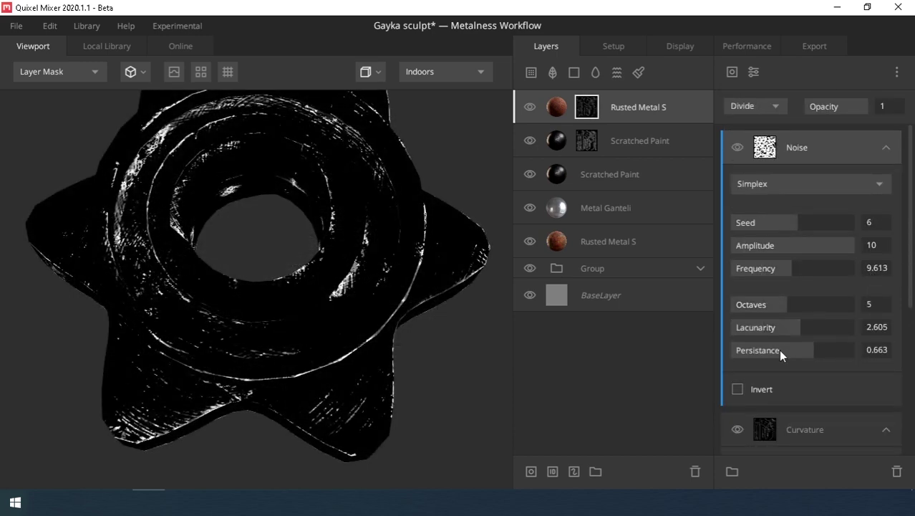
click(779, 349)
Step: Set the rust mask's curvature to Edges & Cavities with tightness 0.072 and levels 0.365 and 0.54, and return to the PBR Metalness view
scroll(788, 365, down, 3)
drag(801, 328, 780, 327)
click(762, 327)
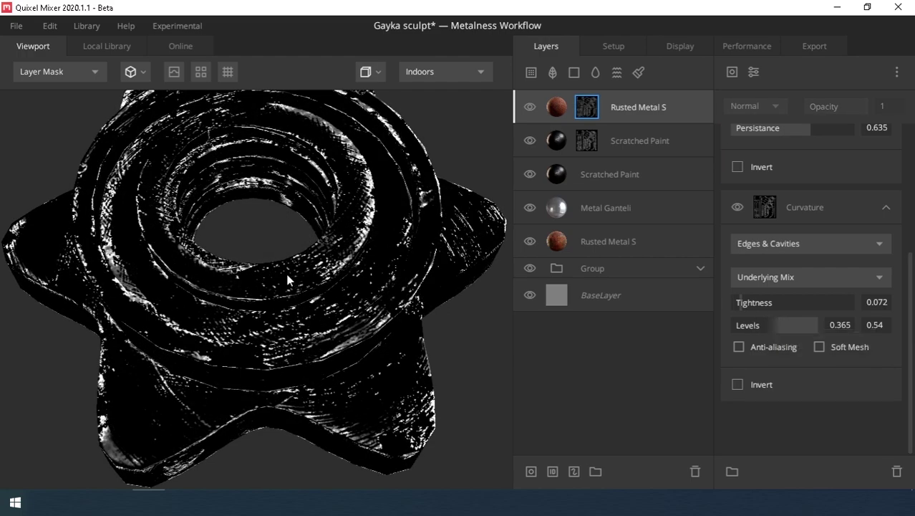
key(q)
Step: Blend the top Rusted Metal Sheet layer From Above with threshold 1.224 and radius 0, and set its placement to Tiling
scroll(795, 179, up, 3)
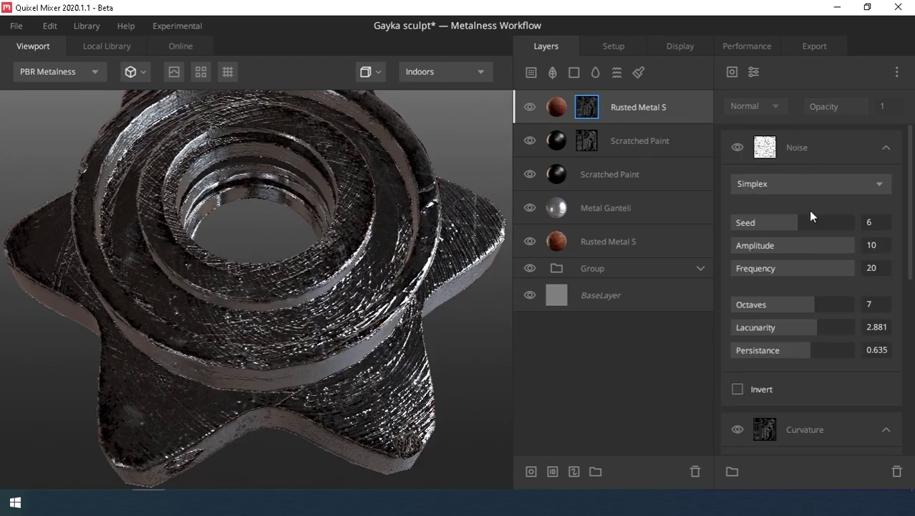
click(556, 107)
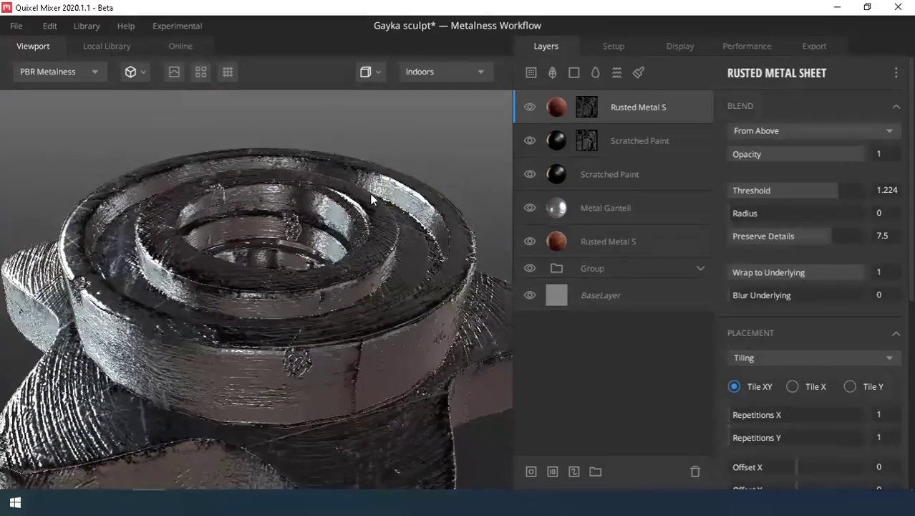
mouse_move(370, 193)
mouse_down()
mouse_move(337, 344)
mouse_move(285, 300)
mouse_move(322, 344)
mouse_up()
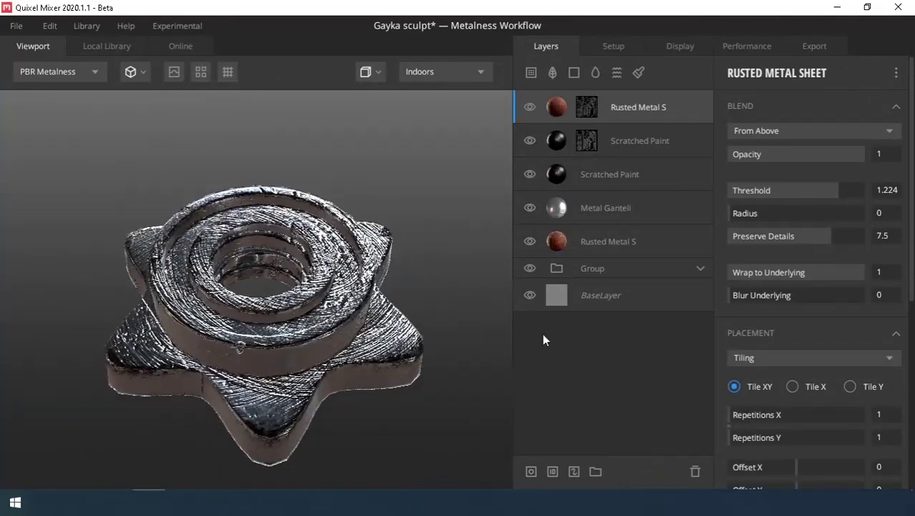
Step: Set the displacement strength of the lowest paint layer in the group to 2.288, and save the mix
click(701, 267)
scroll(650, 372, down, 3)
click(635, 403)
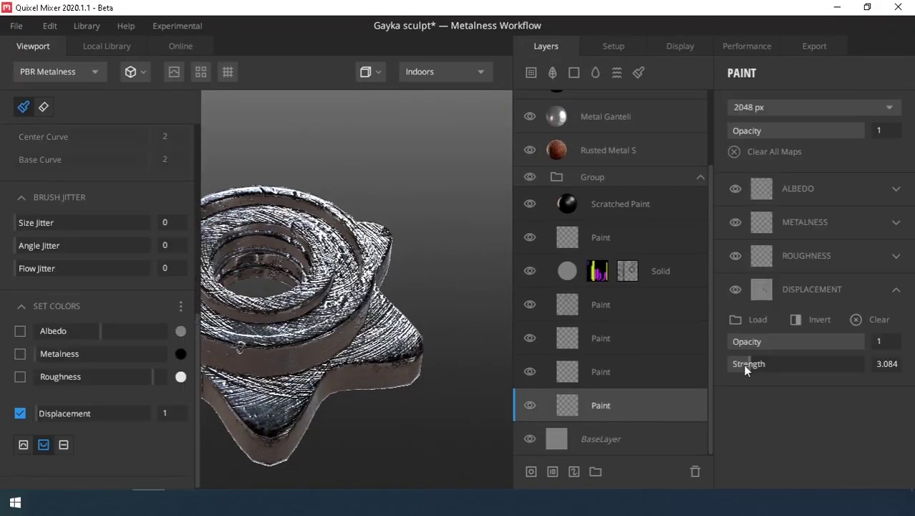
drag(744, 366, 739, 366)
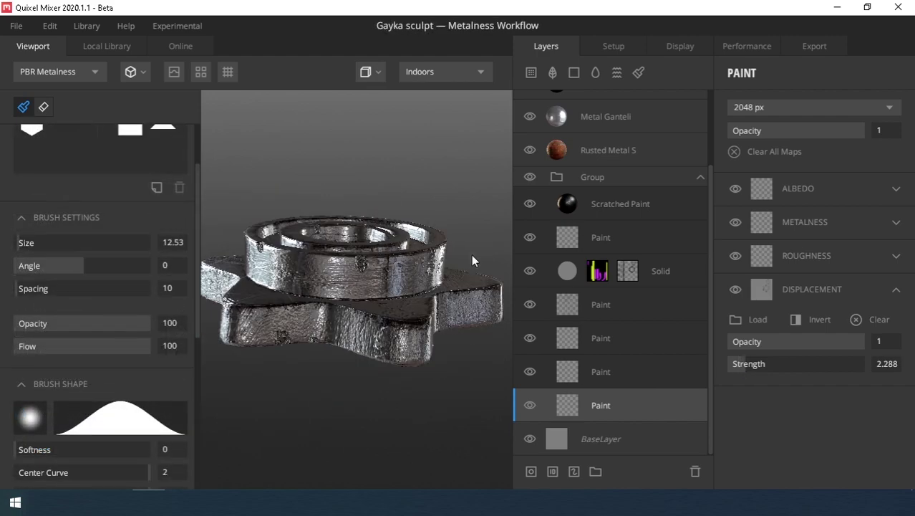
mouse_move(471, 254)
mouse_down()
mouse_move(369, 424)
mouse_move(405, 258)
mouse_move(384, 226)
mouse_move(354, 344)
mouse_move(301, 358)
mouse_move(236, 272)
mouse_up()
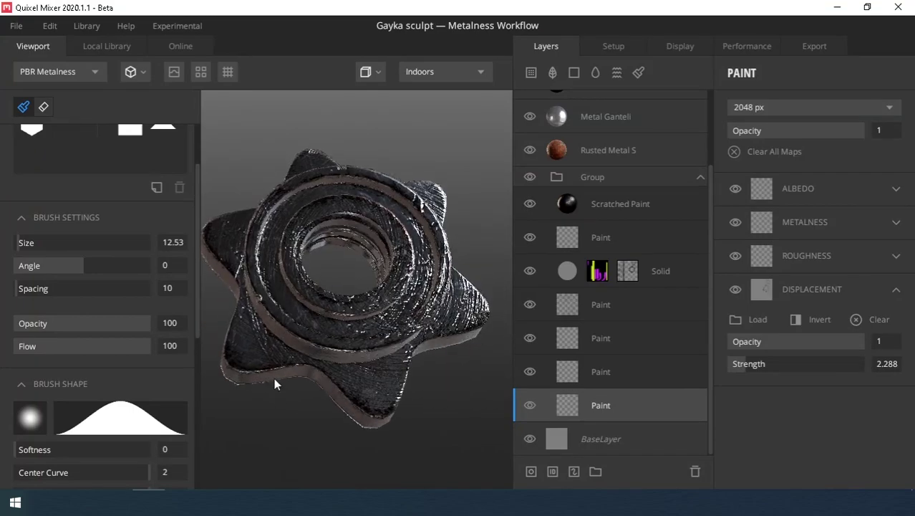